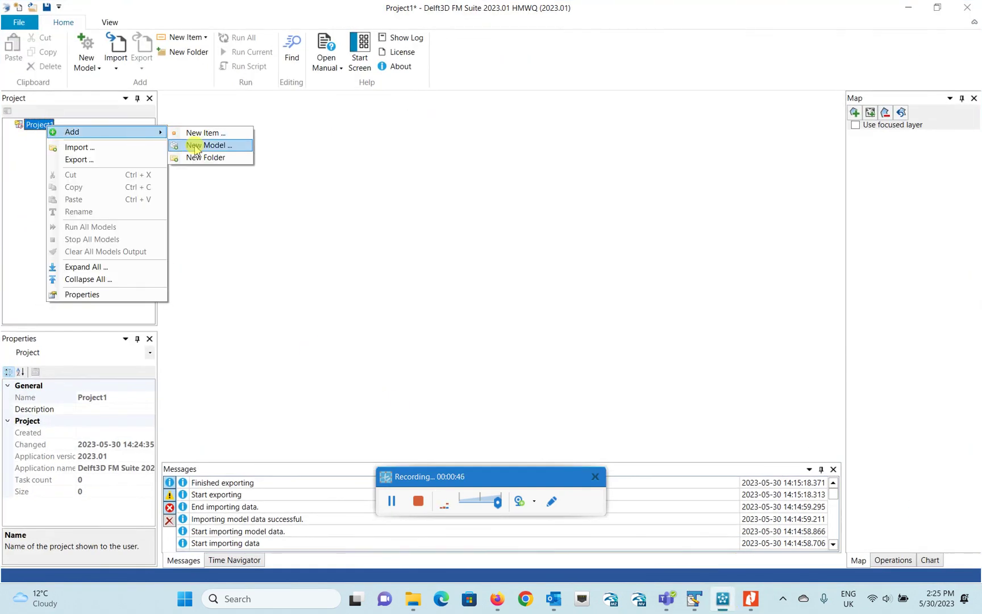
# Add a Waves Model to Project1 and expand its node to show its setup sections.
pyautogui.click(480, 222)
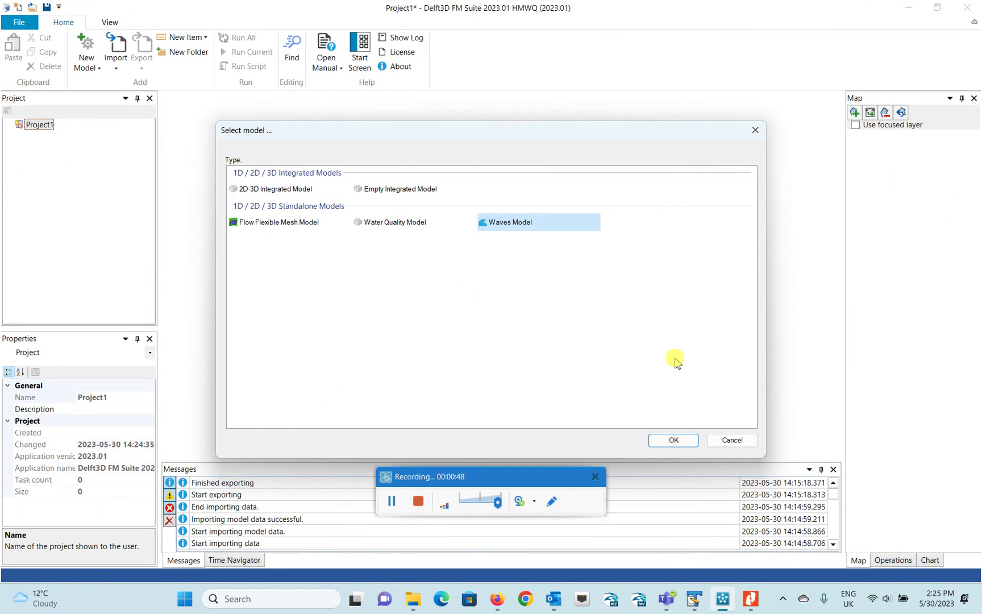
pyautogui.click(675, 439)
pyautogui.click(17, 137)
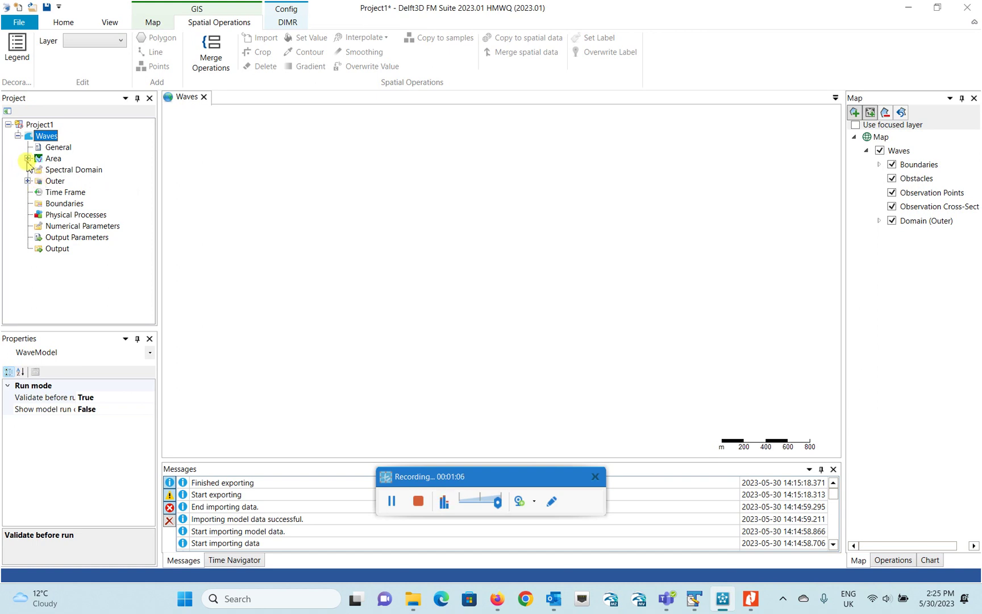
# Import 1in100outer.grd as the outer domain's grid.
pyautogui.click(27, 181)
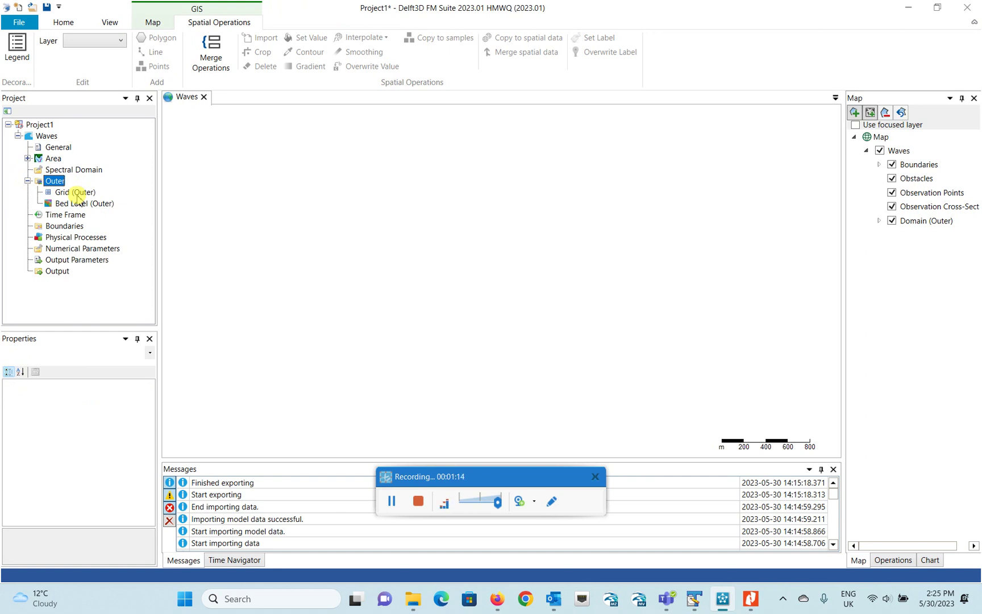
pyautogui.rightClick(77, 196)
pyautogui.click(101, 200)
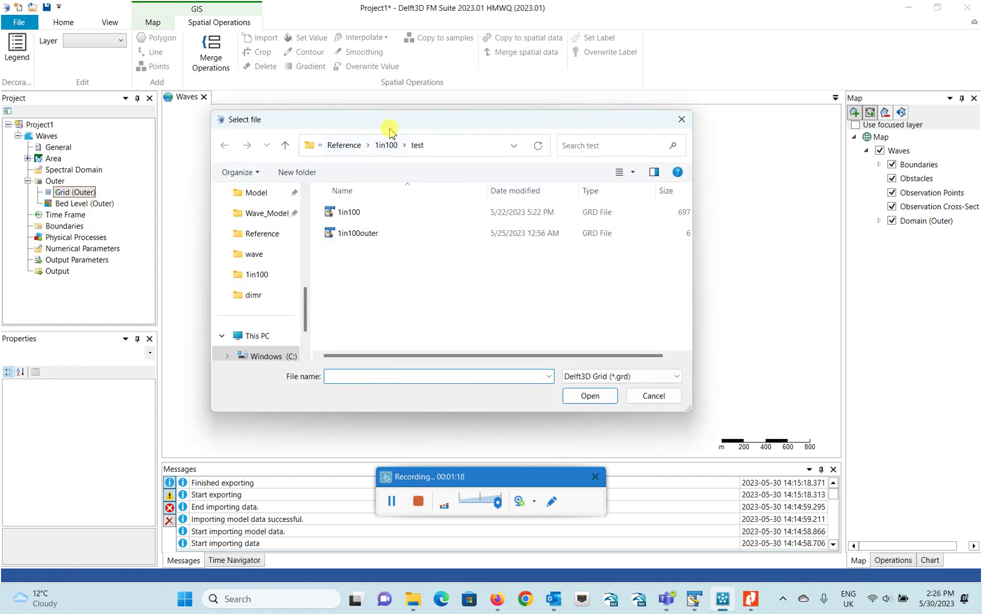
pyautogui.moveTo(389, 129); pyautogui.dragTo(359, 127)
pyautogui.click(316, 232)
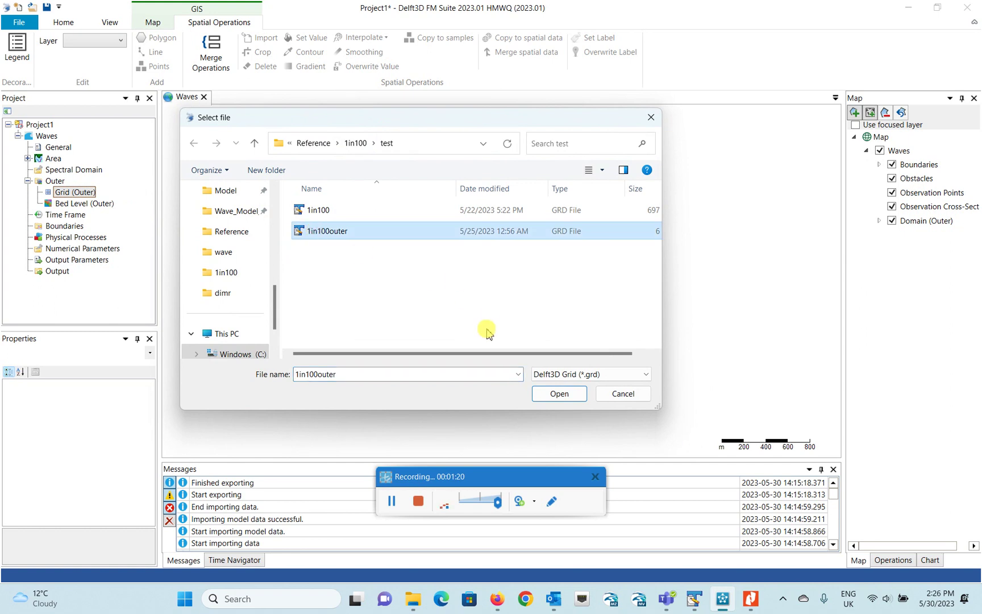
pyautogui.click(548, 397)
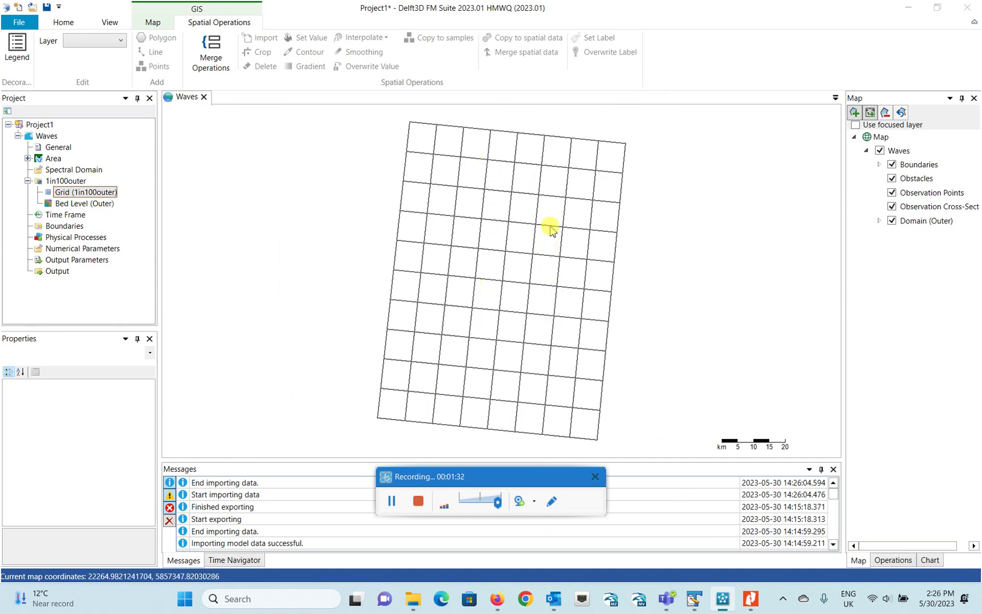
pyautogui.click(96, 204)
# Import outer_dep.dep as the outer bed level and expand the outer domain's map layers.
pyautogui.rightClick(97, 205)
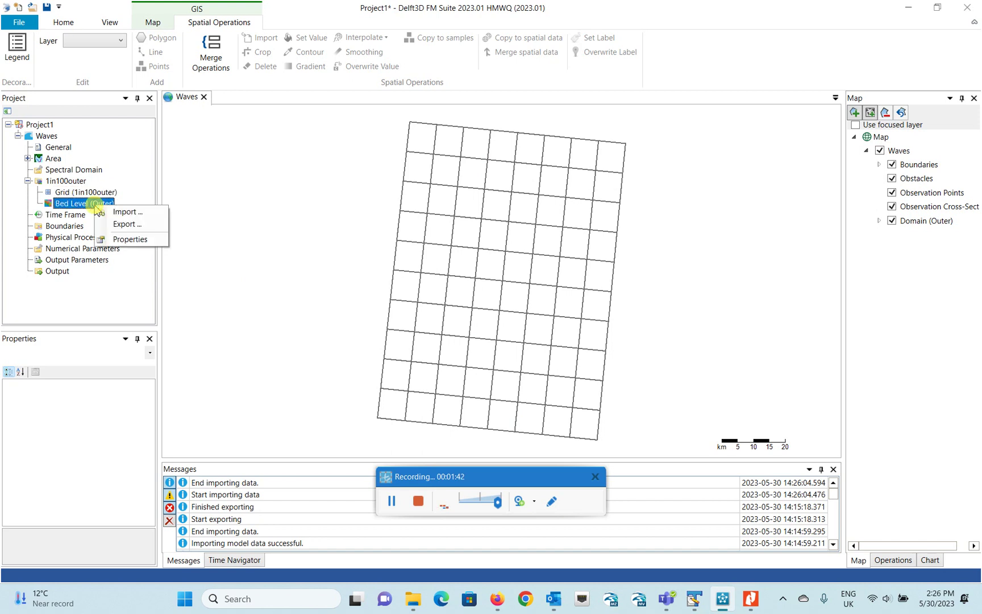
pyautogui.click(128, 212)
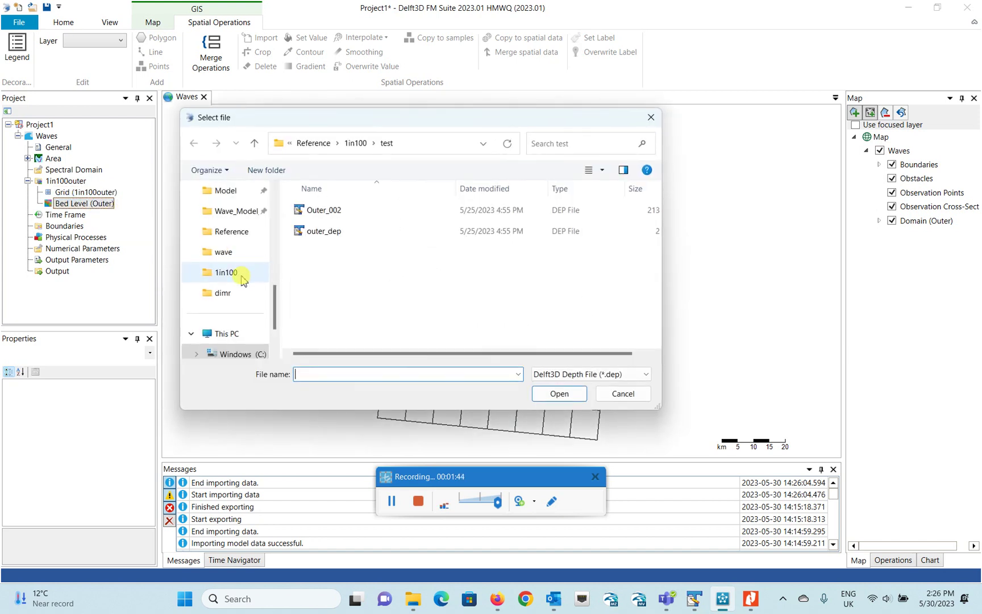
pyautogui.click(355, 233)
pyautogui.click(559, 394)
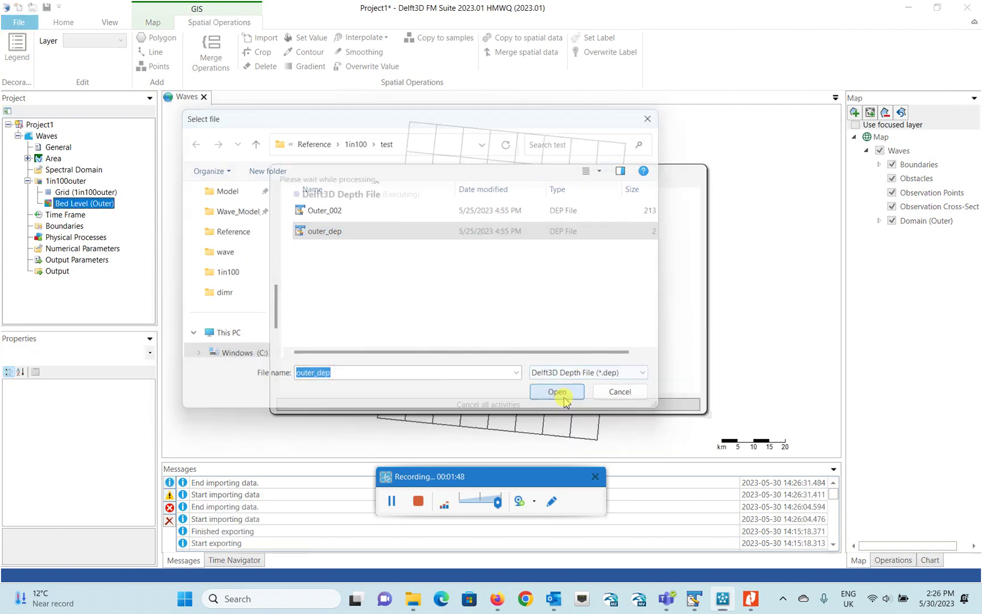
pyautogui.click(879, 221)
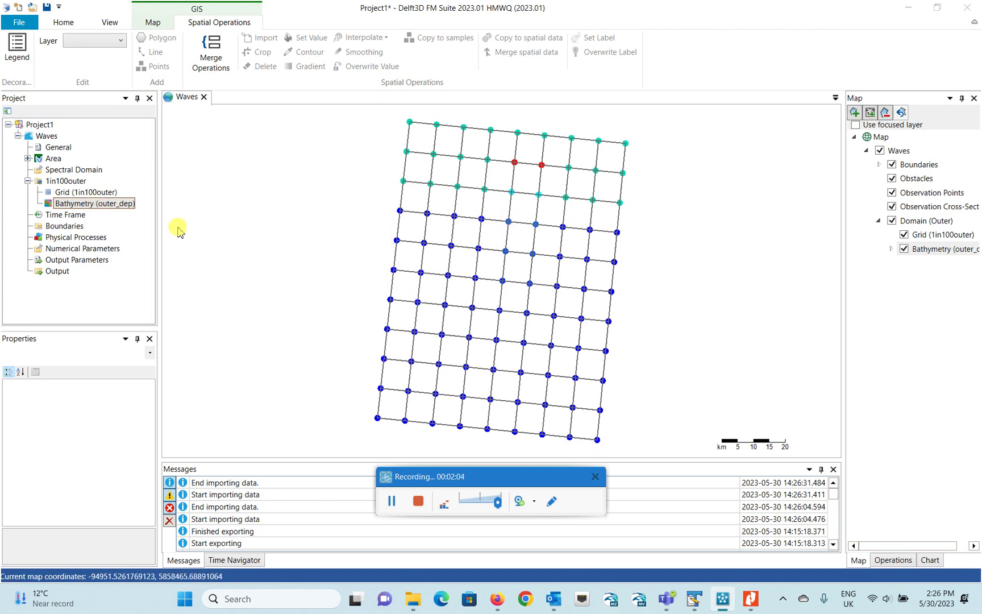
pyautogui.click(75, 182)
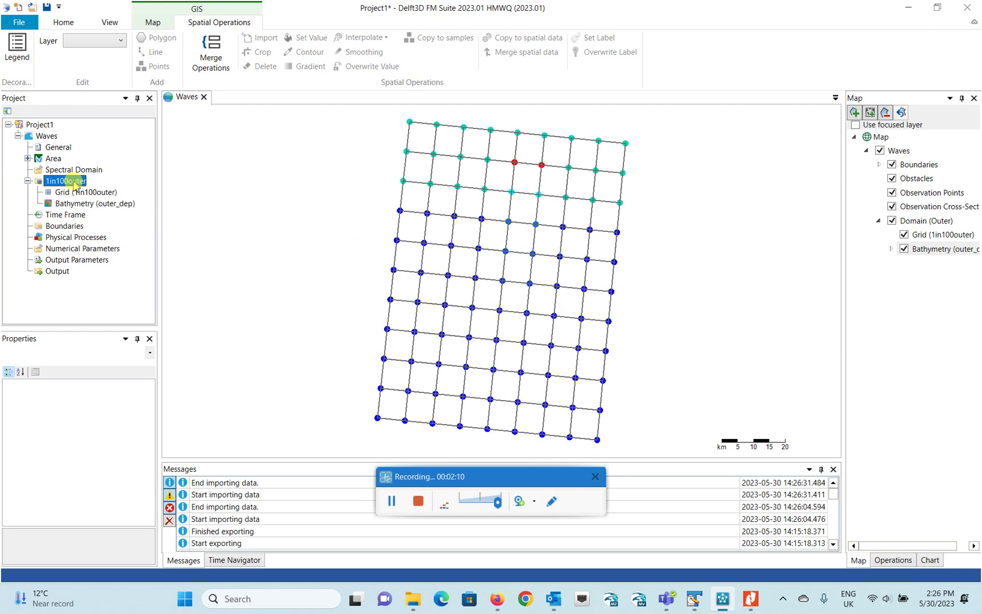
# Add an interior domain named 'inner' under 1in100outer and expand it.
pyautogui.rightClick(76, 183)
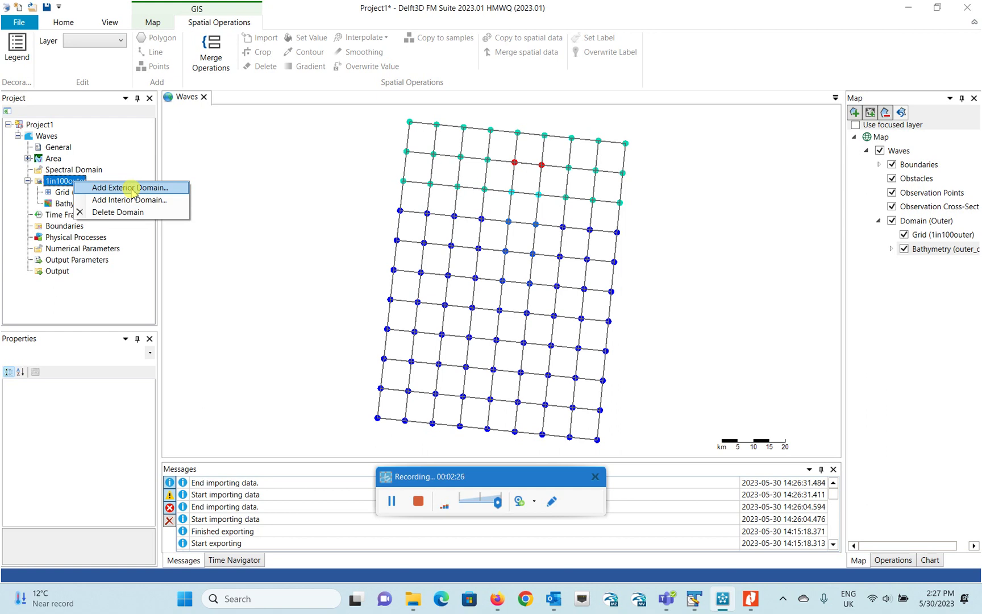
pyautogui.click(130, 200)
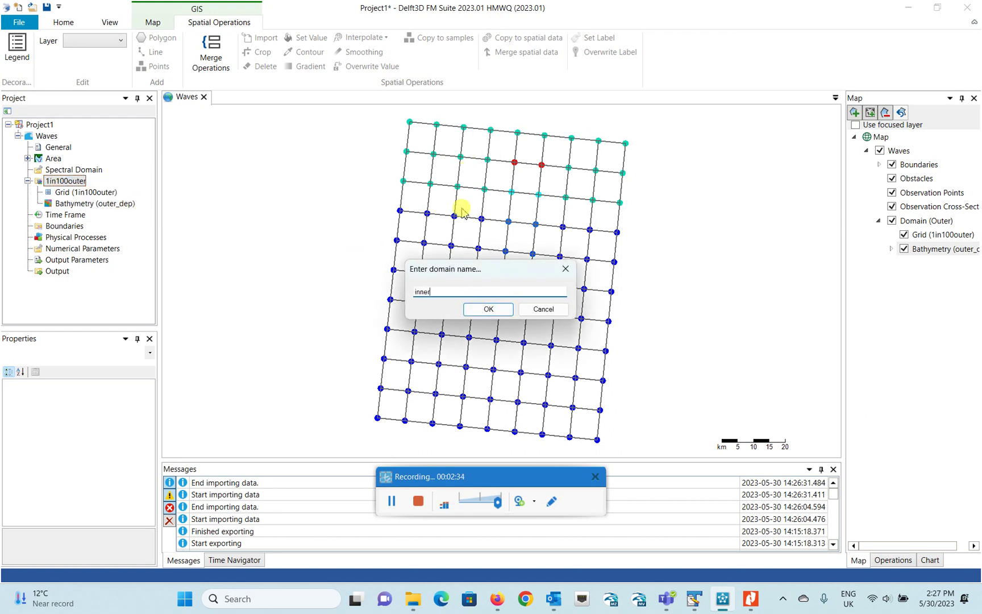
pyautogui.click(489, 310)
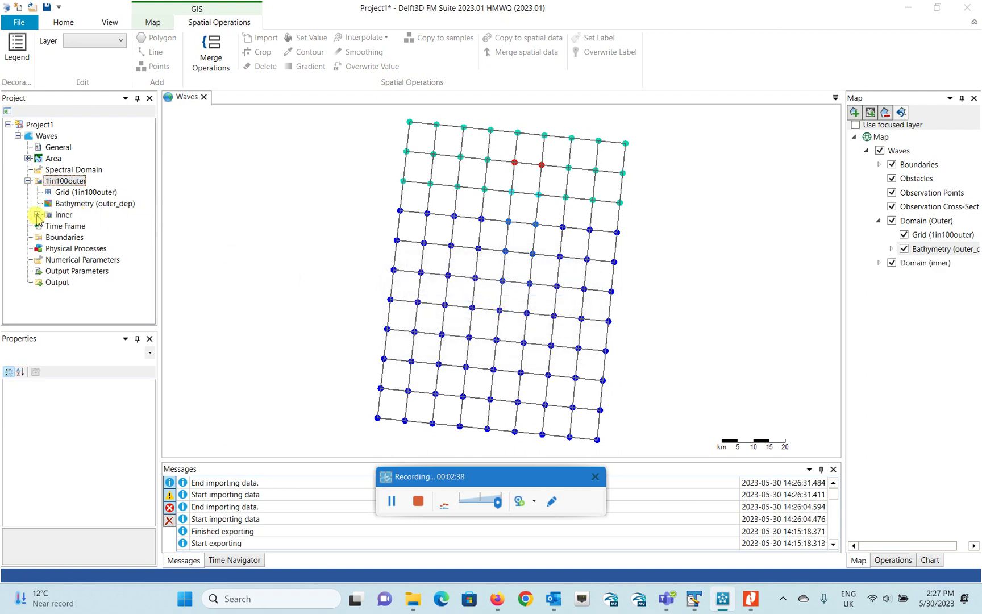
pyautogui.click(37, 215)
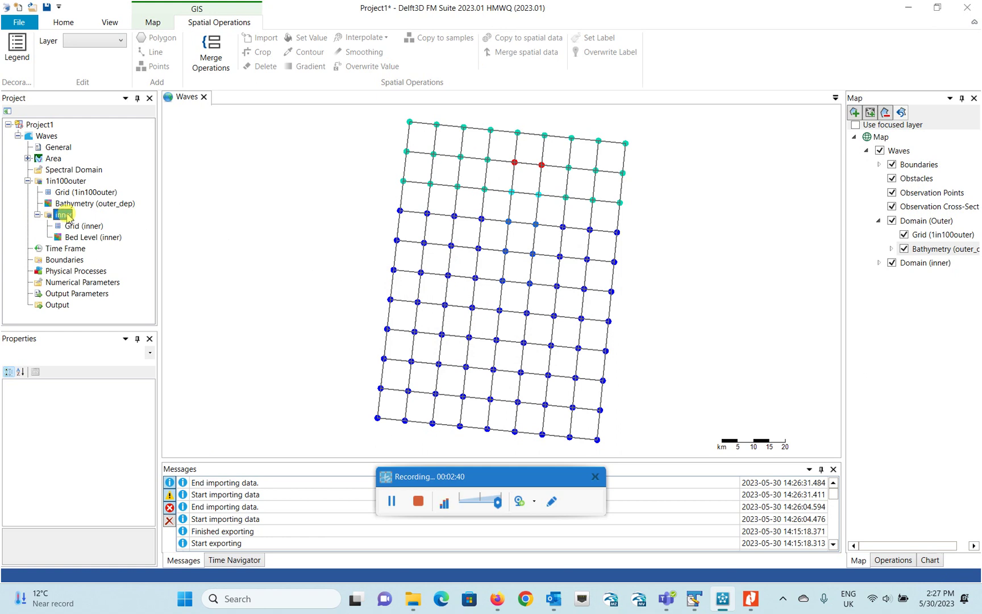
# Import 1in100.grd as the inner domain's grid and zoom the map to inspect the nesting.
pyautogui.rightClick(94, 228)
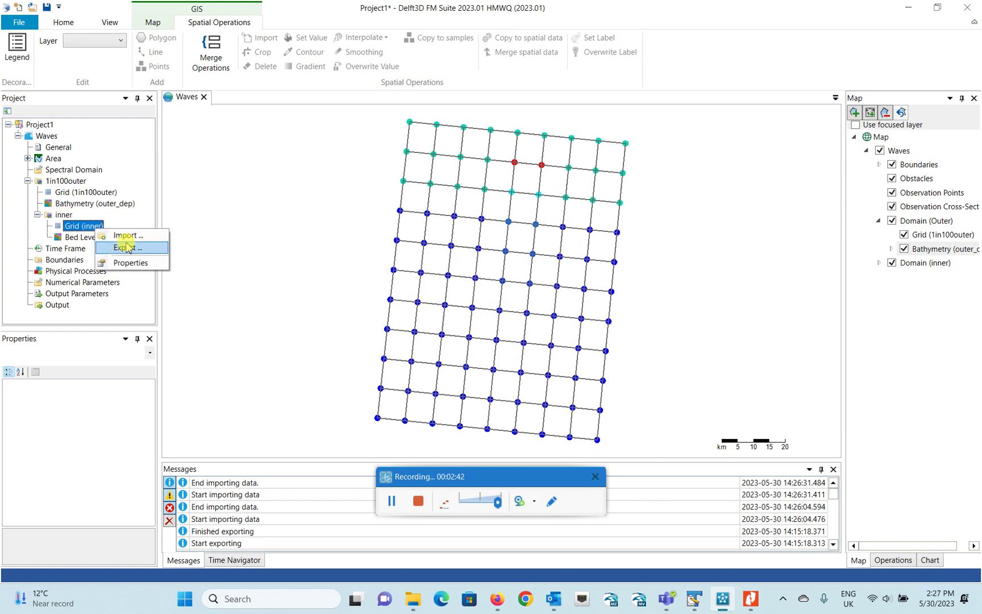
pyautogui.click(125, 235)
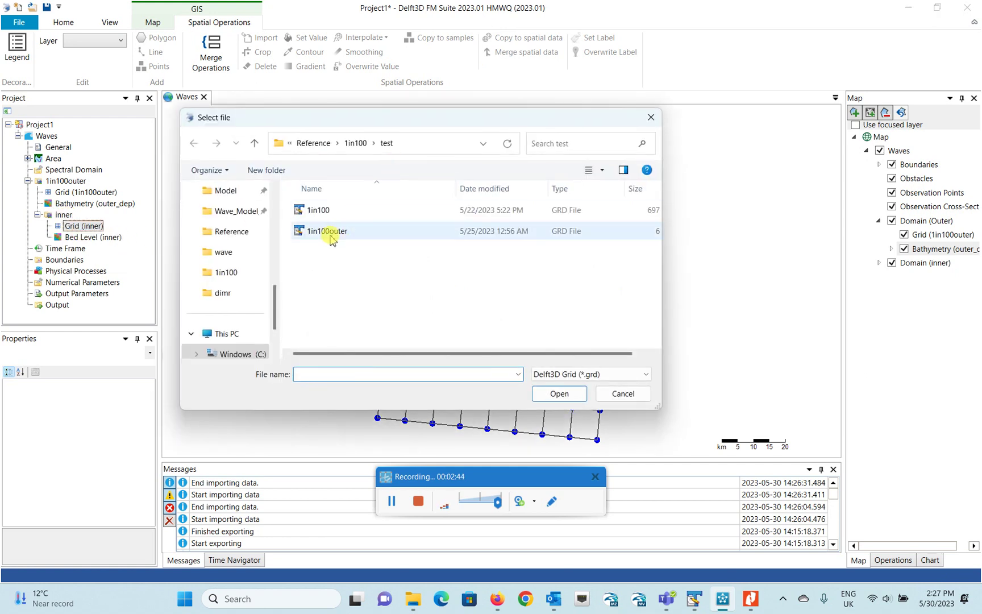
pyautogui.click(330, 216)
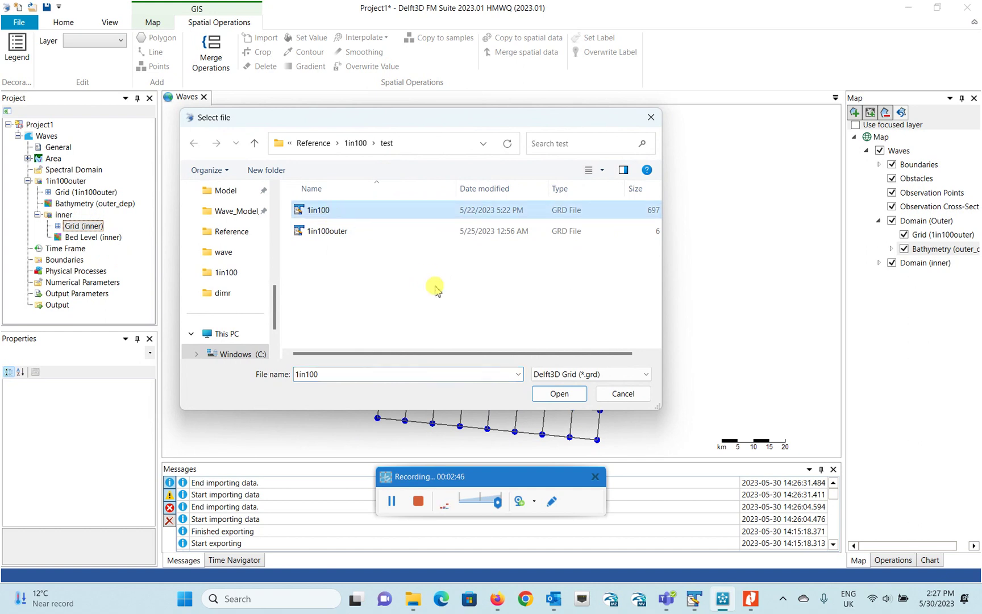
pyautogui.click(559, 394)
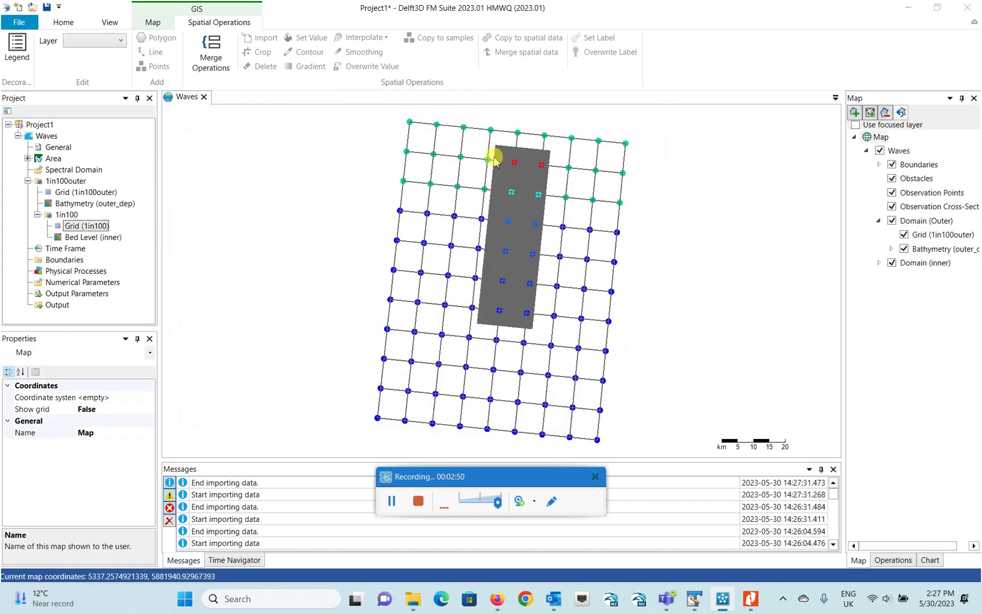
pyautogui.scroll(1, 517, 163)
pyautogui.scroll(2, 518, 163)
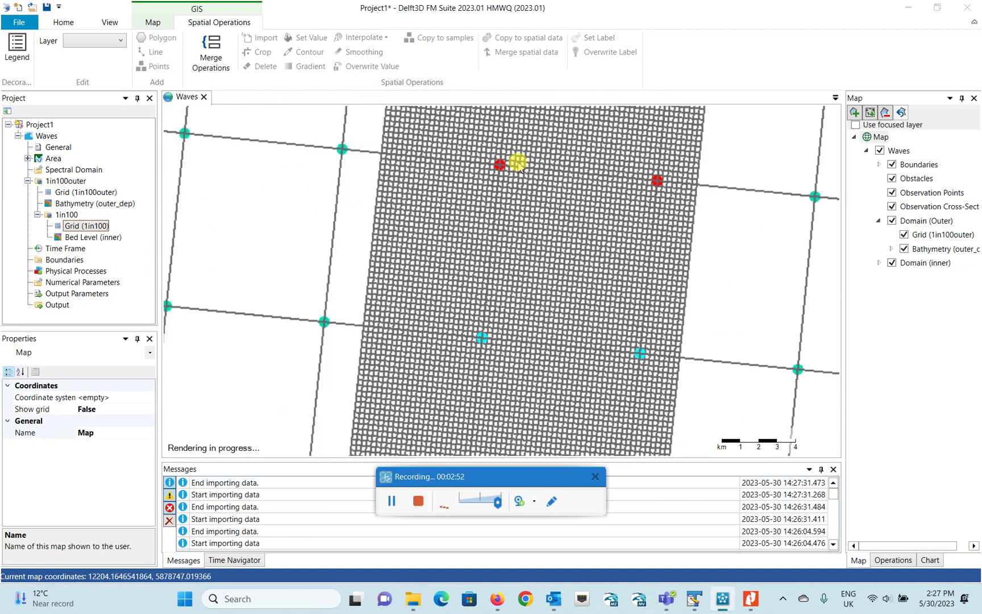
pyautogui.scroll(-3, 527, 254)
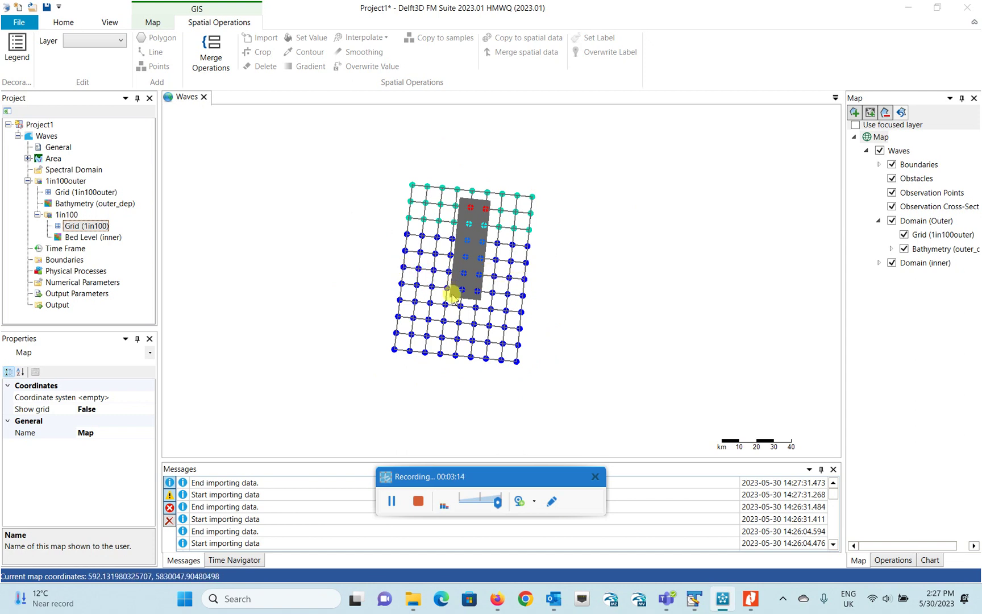
pyautogui.scroll(3, 453, 300)
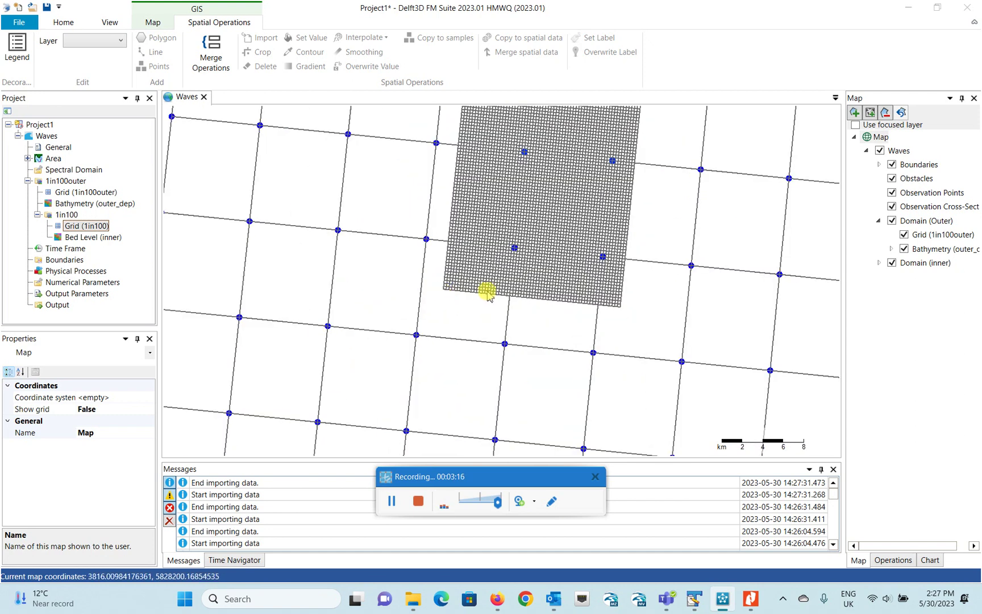
pyautogui.scroll(-3, 509, 347)
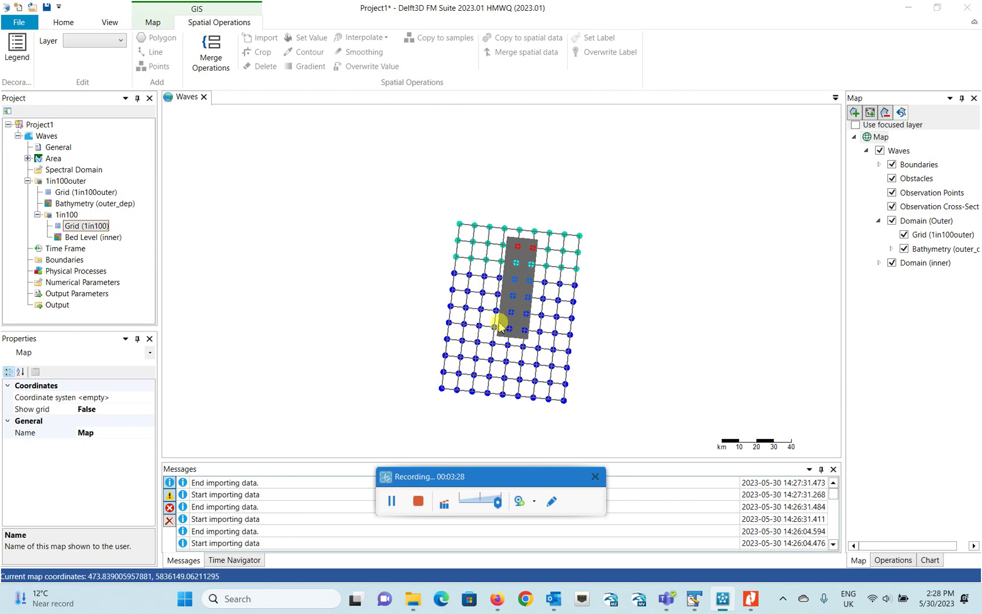
# Try importing outer_dep.dep onto the inner bed level, which fails expecting 66x194 values.
pyautogui.click(86, 238)
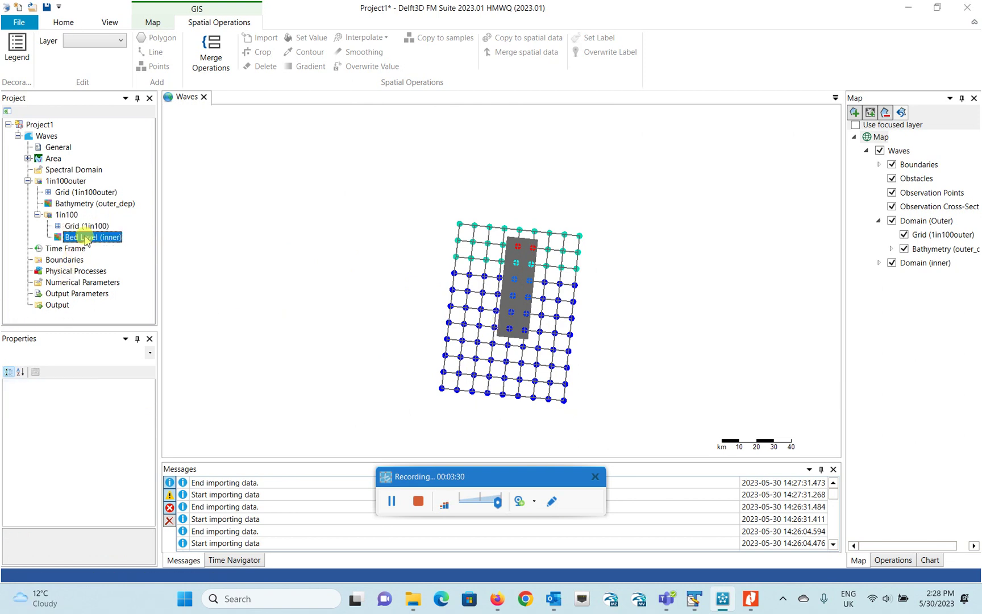
pyautogui.rightClick(86, 239)
pyautogui.click(114, 243)
pyautogui.click(330, 231)
pyautogui.click(557, 398)
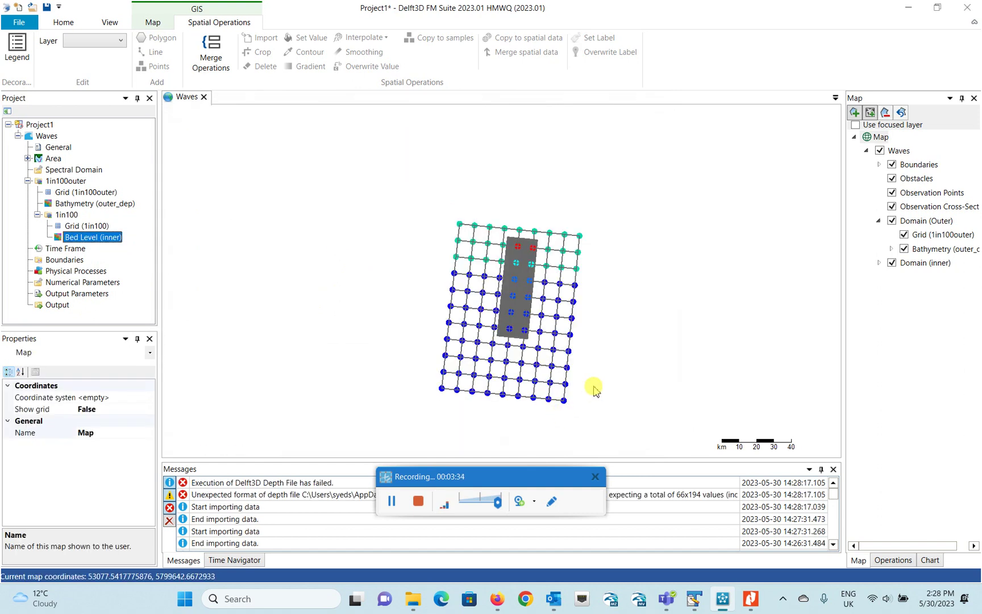
# Expand the inner Bed Level map layer to show its legend of only 0 values.
pyautogui.click(878, 265)
pyautogui.click(887, 291)
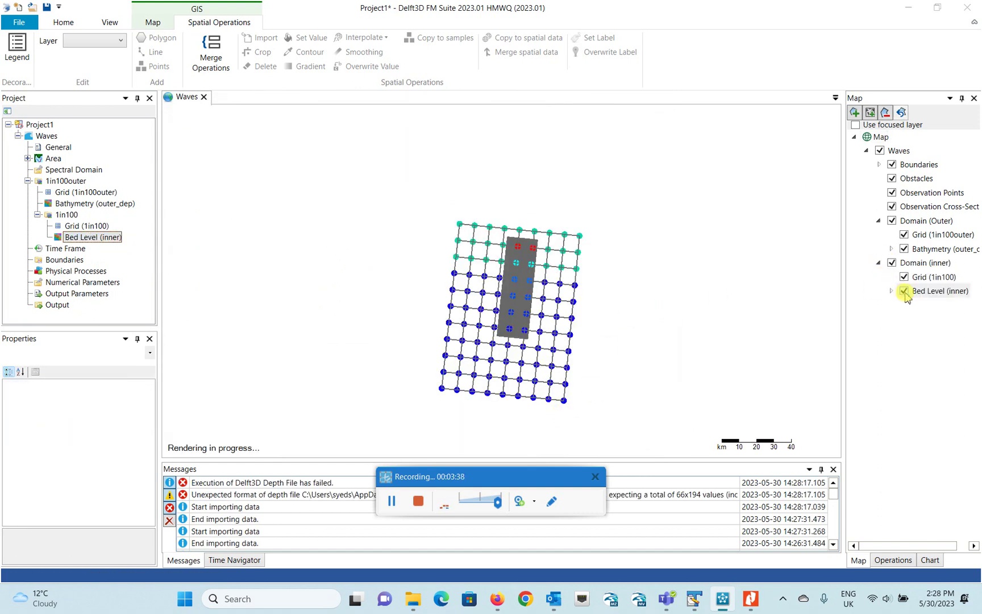
pyautogui.scroll(4, 514, 276)
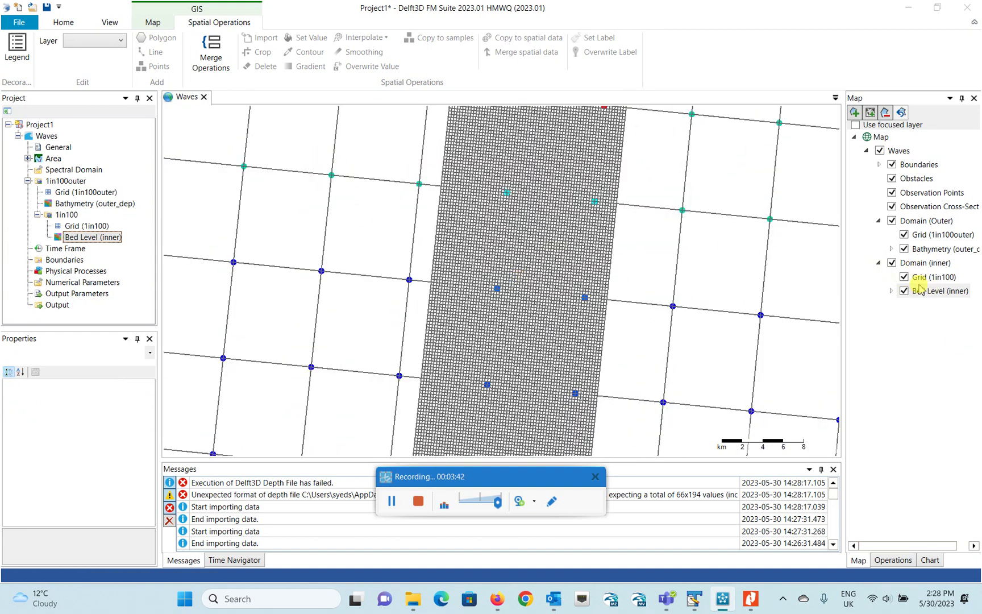
pyautogui.click(901, 292)
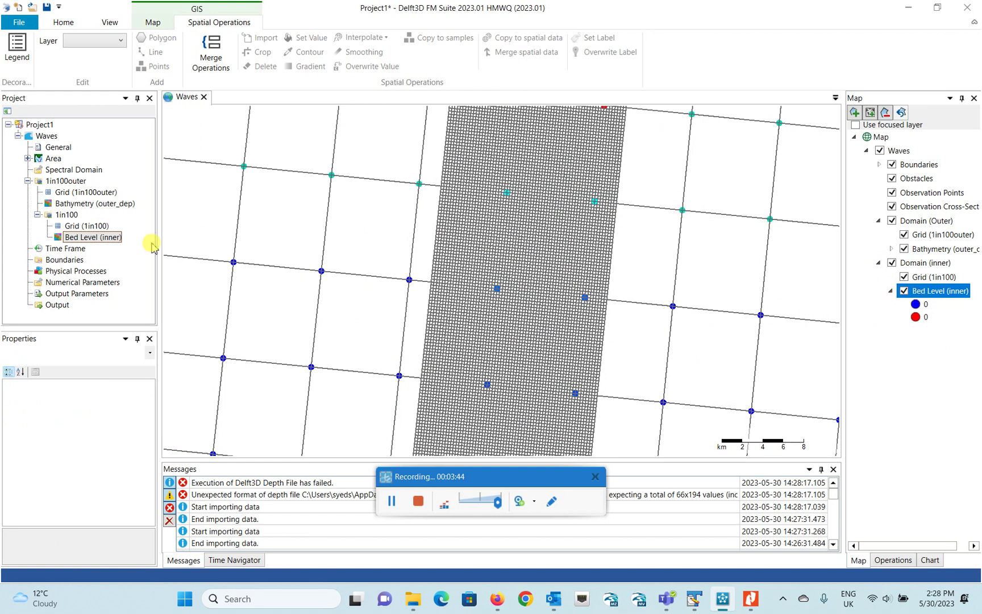
pyautogui.rightClick(115, 241)
# Import Outer.dep from the wave folder as the inner bed level and show Bathymetry (Outer).
pyautogui.click(141, 245)
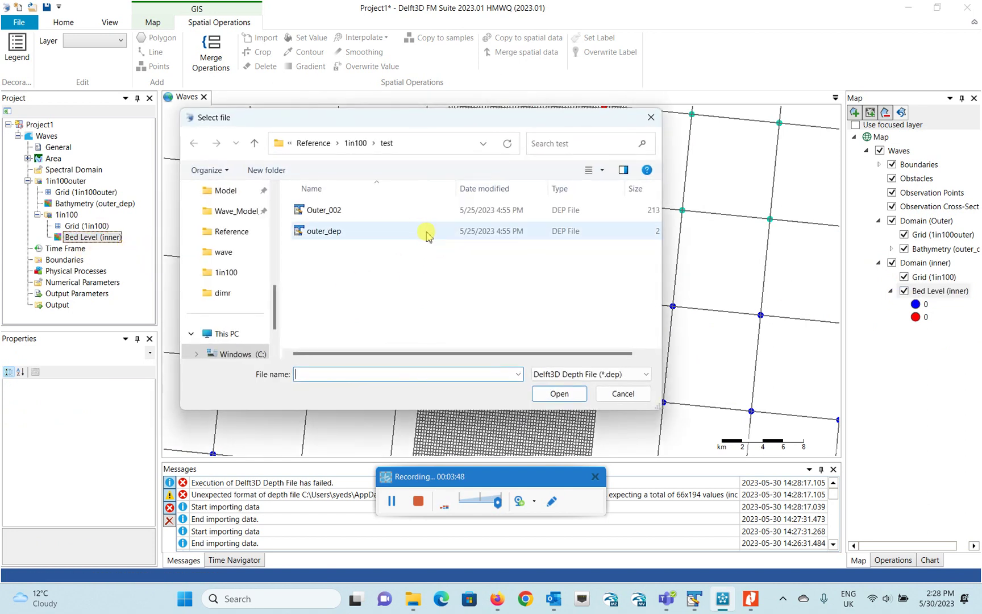
pyautogui.click(253, 149)
pyautogui.doubleClick(317, 233)
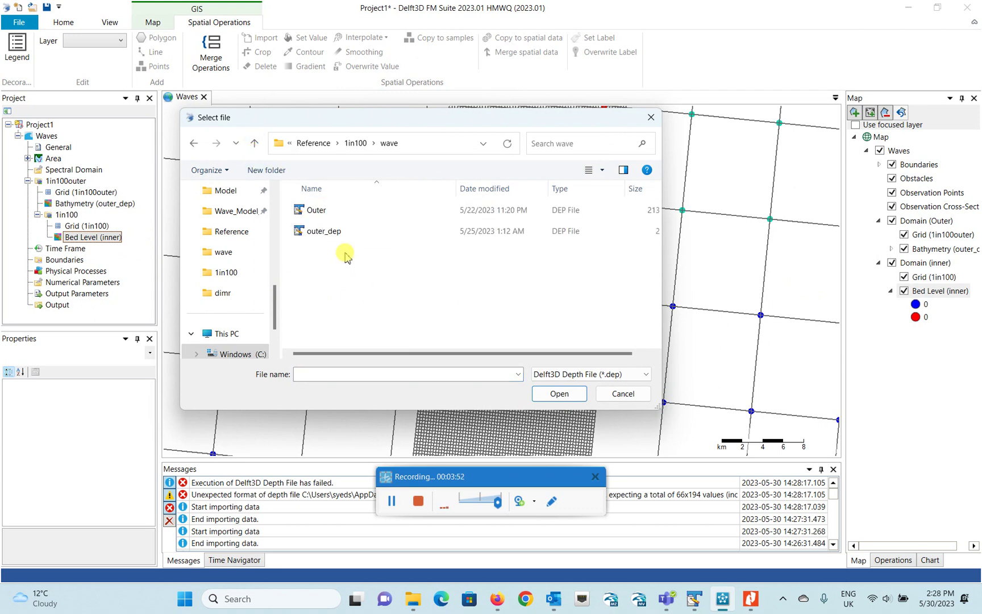
pyautogui.click(339, 217)
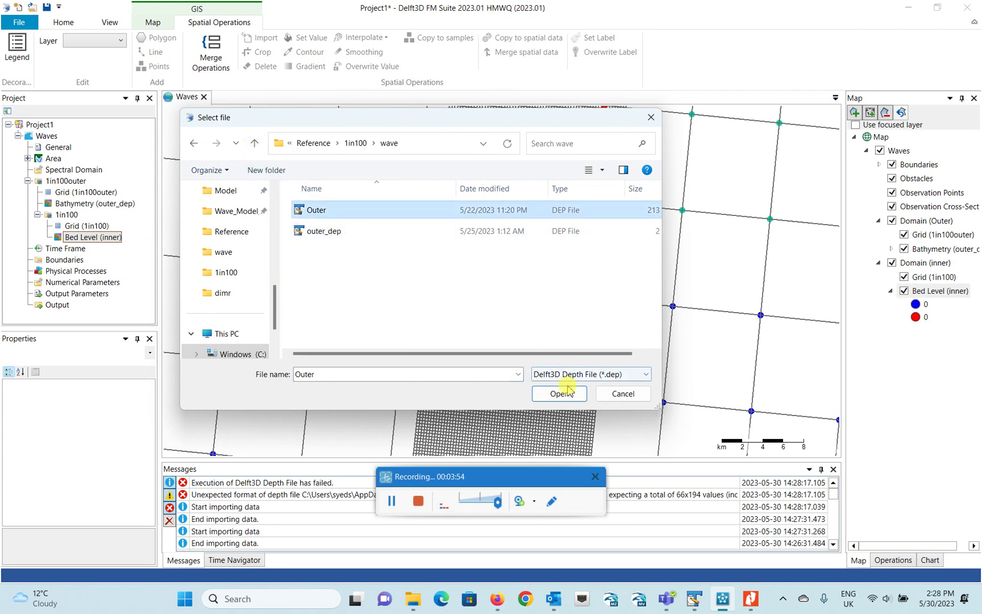
pyautogui.click(565, 392)
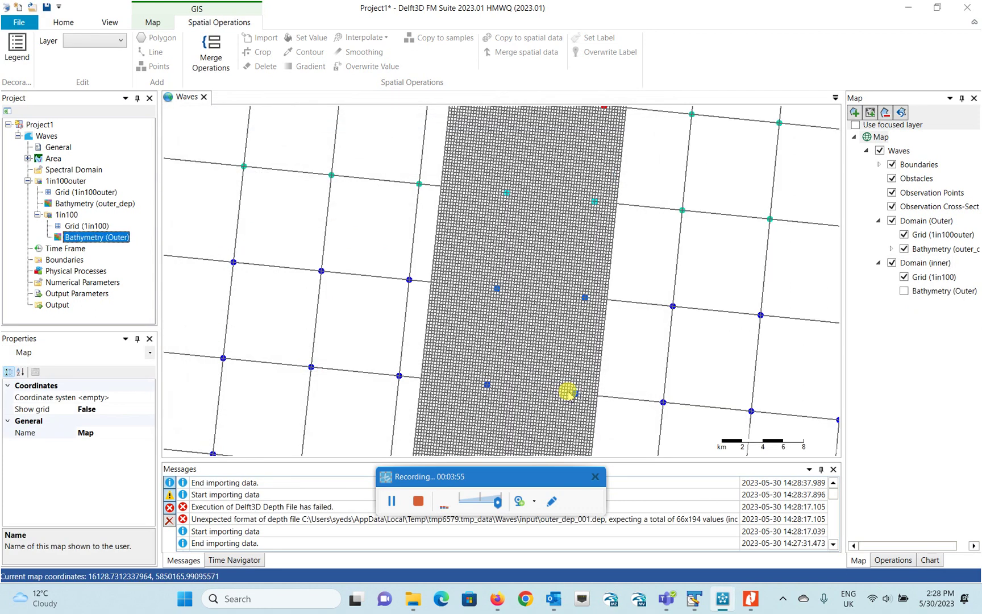
pyautogui.click(904, 290)
pyautogui.scroll(-2, 450, 213)
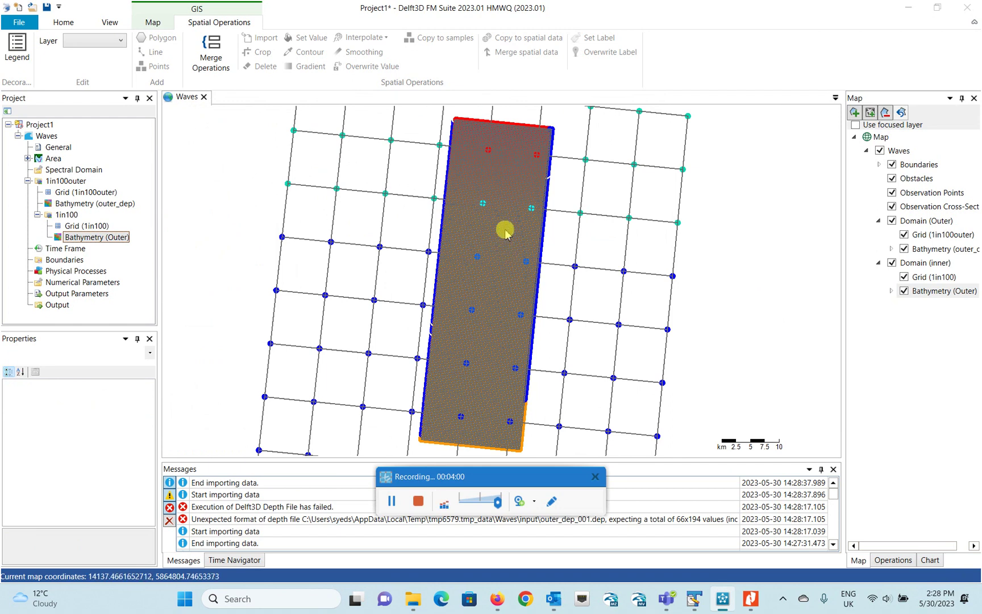
pyautogui.scroll(2, 506, 233)
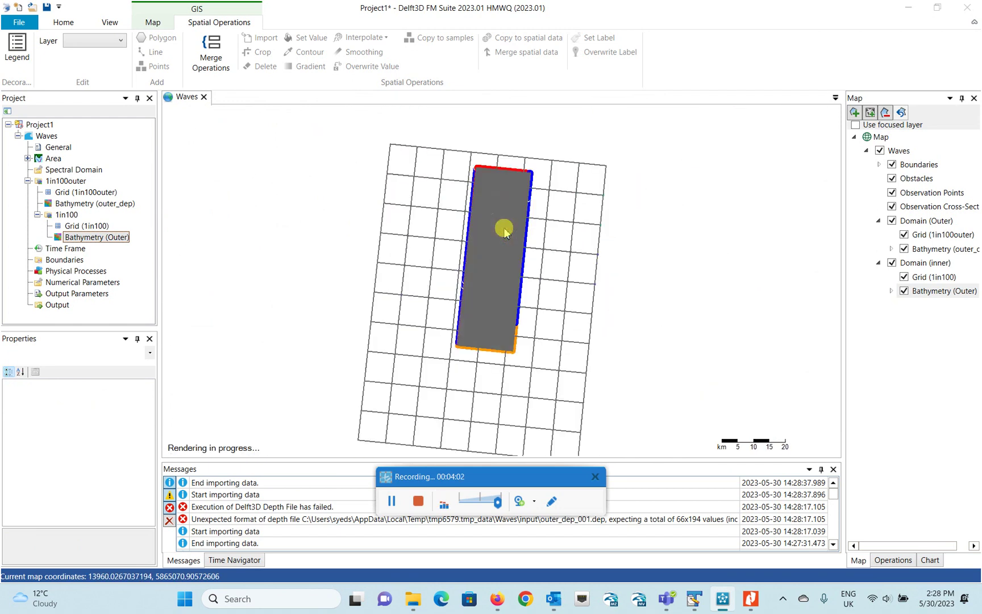
pyautogui.scroll(3, 504, 231)
pyautogui.scroll(-5, 505, 227)
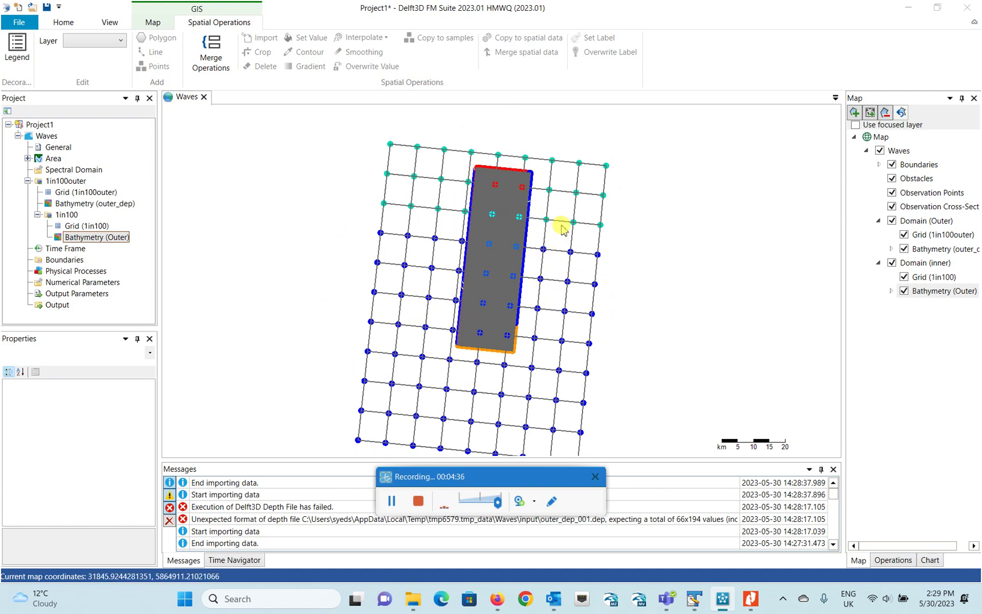
pyautogui.scroll(-2, 561, 220)
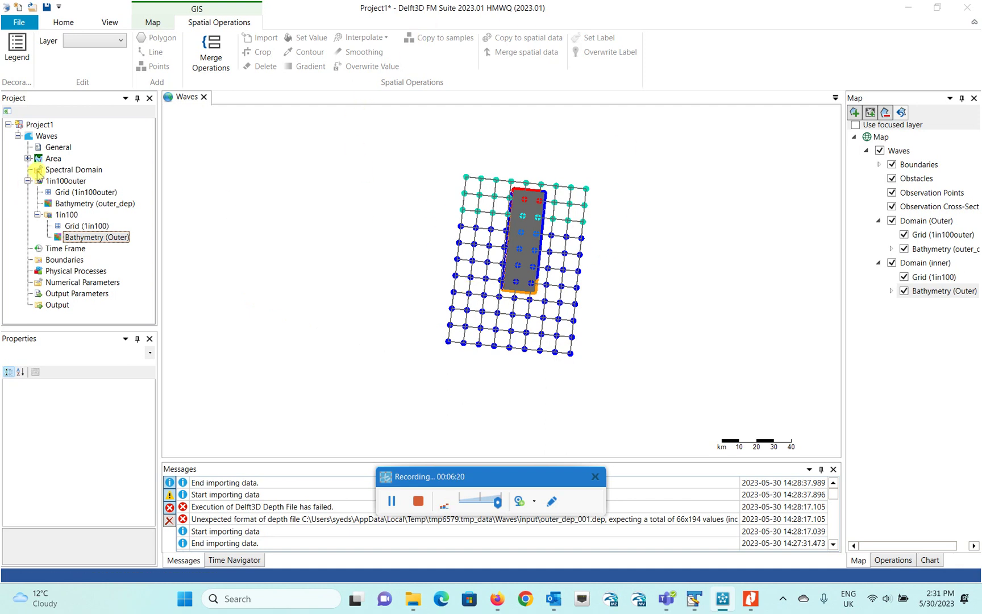
# Delete the existing Waves model from the project.
pyautogui.rightClick(45, 139)
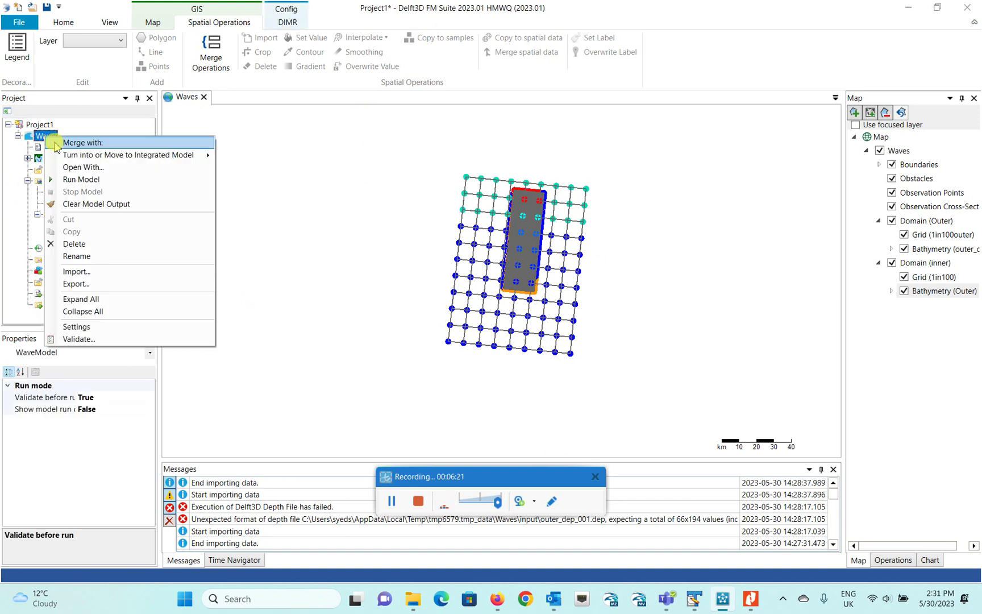
pyautogui.click(95, 253)
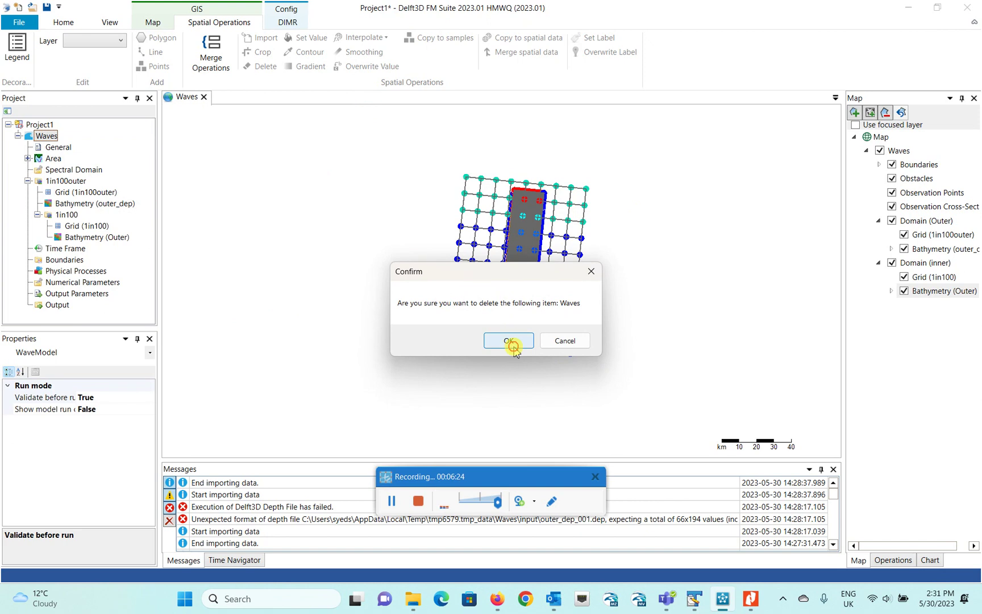
pyautogui.click(510, 342)
# Add a new model to Project1, choosing the Waves Model type.
pyautogui.rightClick(41, 125)
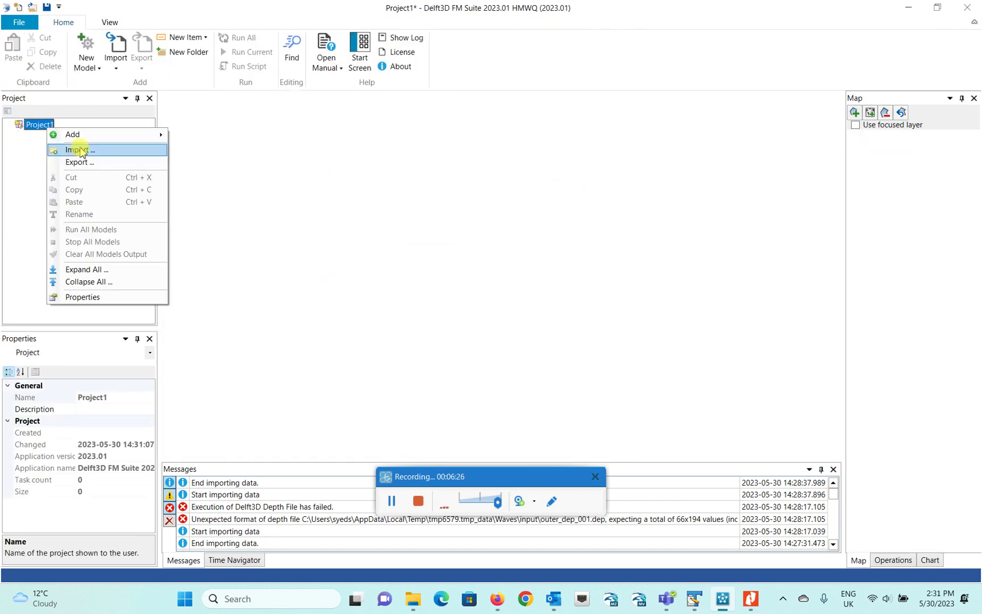
pyautogui.moveTo(99, 136)
pyautogui.click(193, 148)
pyautogui.click(500, 224)
# Create the new Waves model and begin importing a model file into it.
pyautogui.click(677, 441)
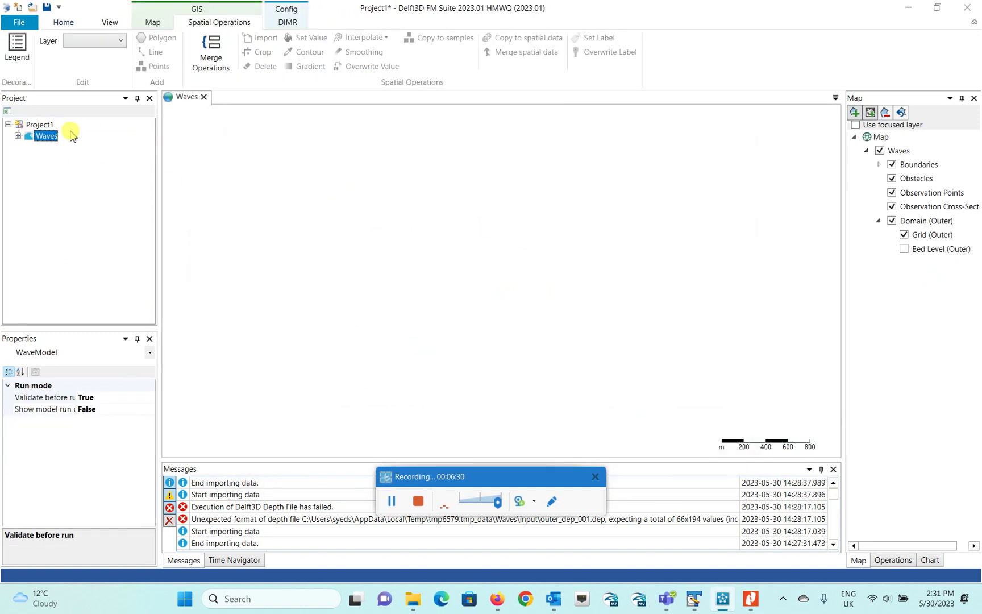
pyautogui.click(18, 135)
pyautogui.rightClick(46, 139)
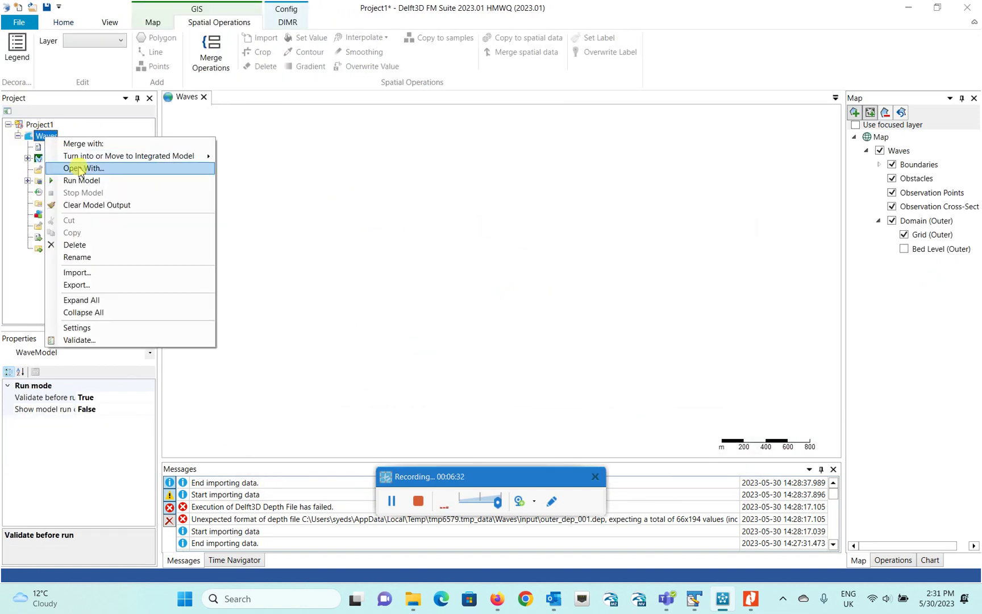
pyautogui.click(80, 273)
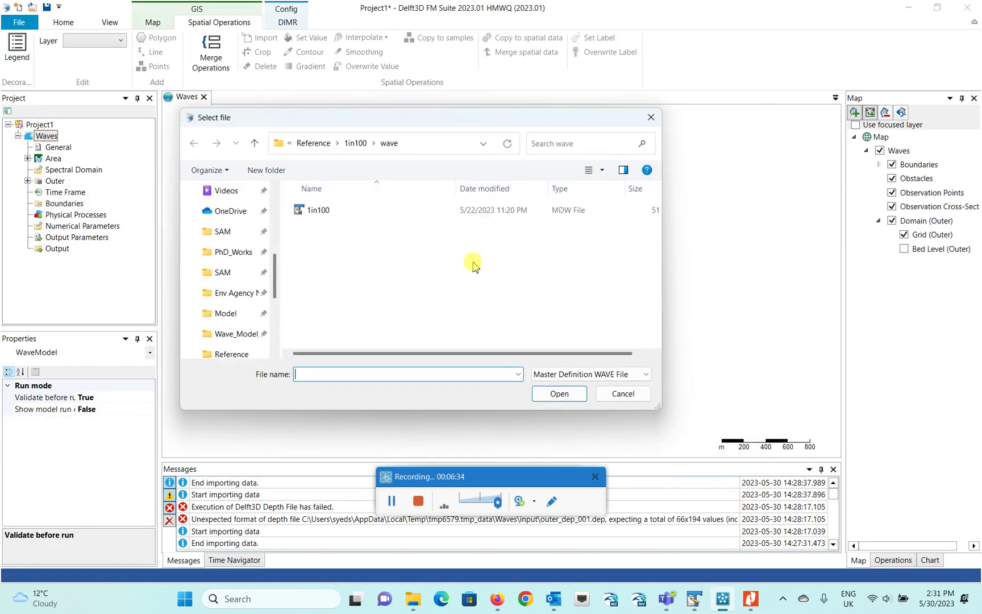
# Browse to the Youtube_Channel\Delft3d_WAVE_FM\Standalone\test folder on drive C.
pyautogui.click(357, 143)
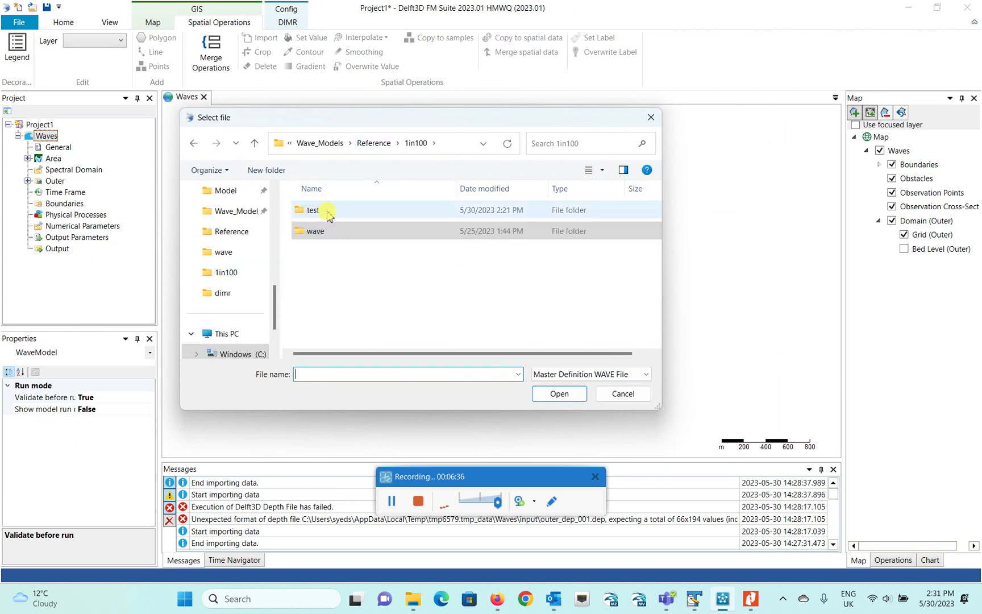
pyautogui.scroll(-1, 228, 292)
pyautogui.scroll(3, 227, 279)
pyautogui.click(221, 255)
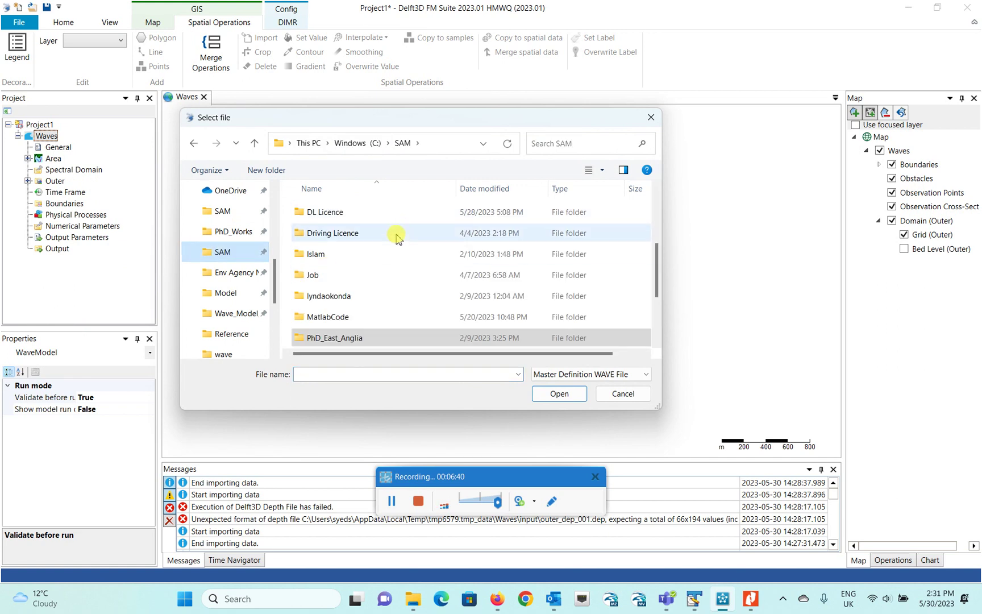
pyautogui.scroll(-2, 328, 335)
pyautogui.doubleClick(334, 340)
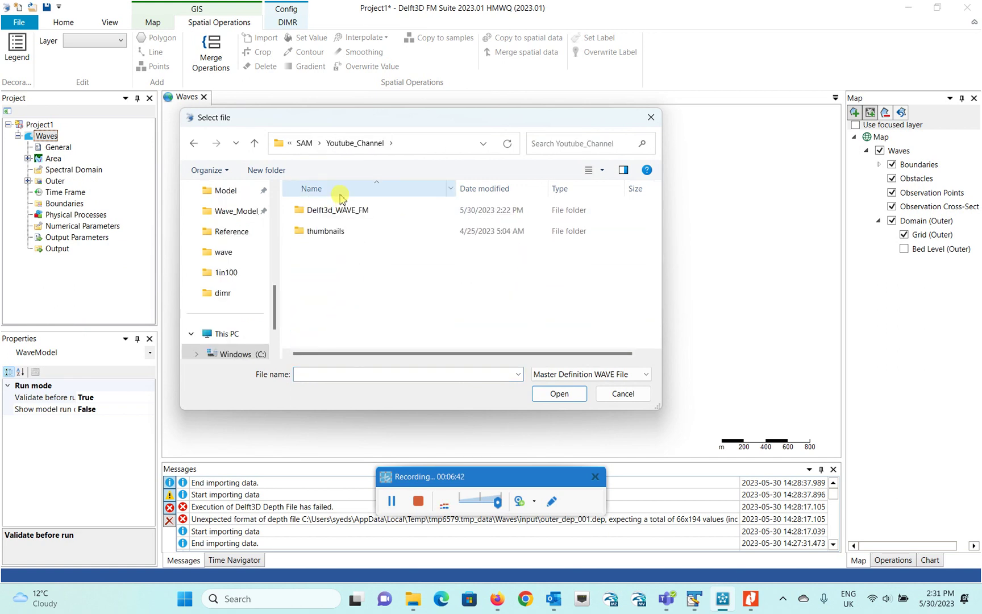
pyautogui.doubleClick(329, 213)
pyautogui.doubleClick(327, 233)
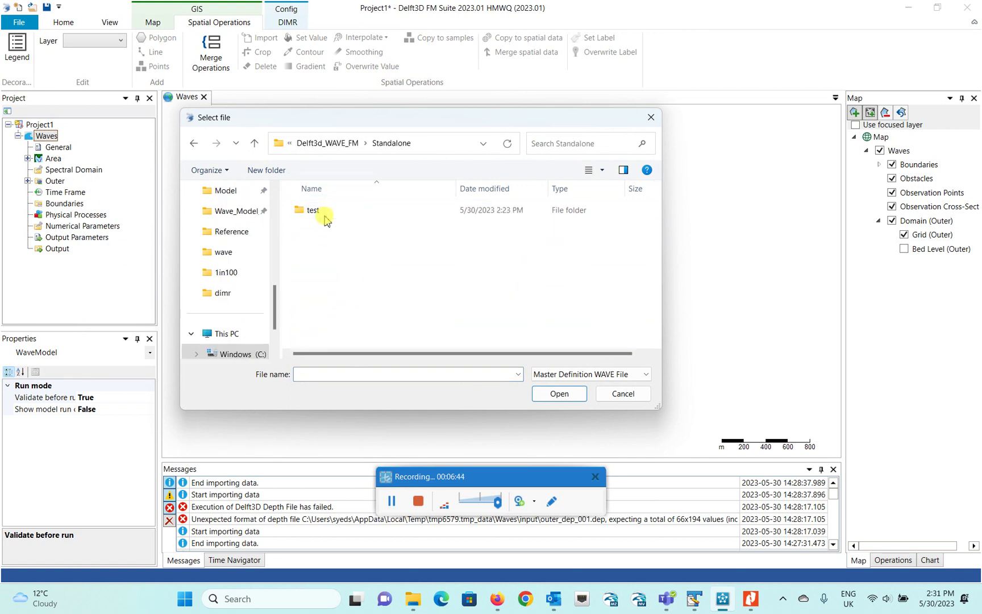
pyautogui.doubleClick(328, 212)
# Select 1in100.mdw and import it.
pyautogui.click(575, 392)
pyautogui.click(318, 210)
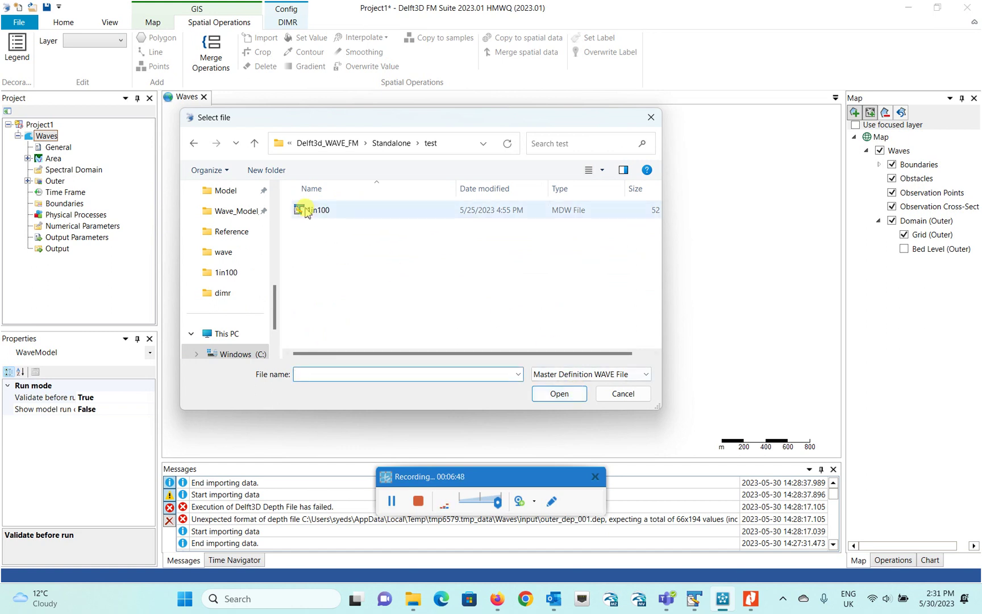
pyautogui.click(549, 394)
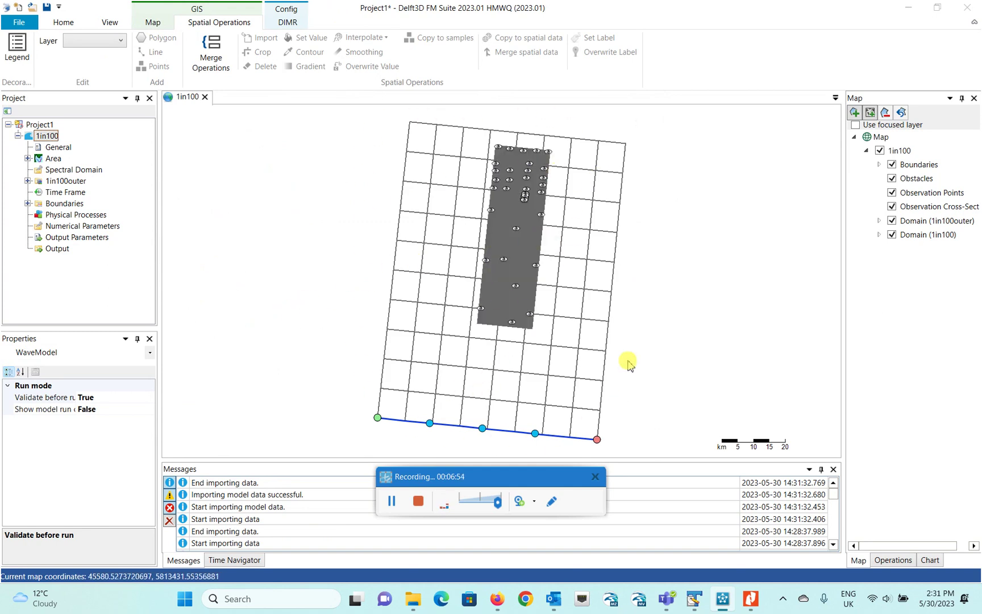
# Zoom the map in and out to inspect the 1in100outer and 1in100 nested grids.
pyautogui.scroll(2, 518, 181)
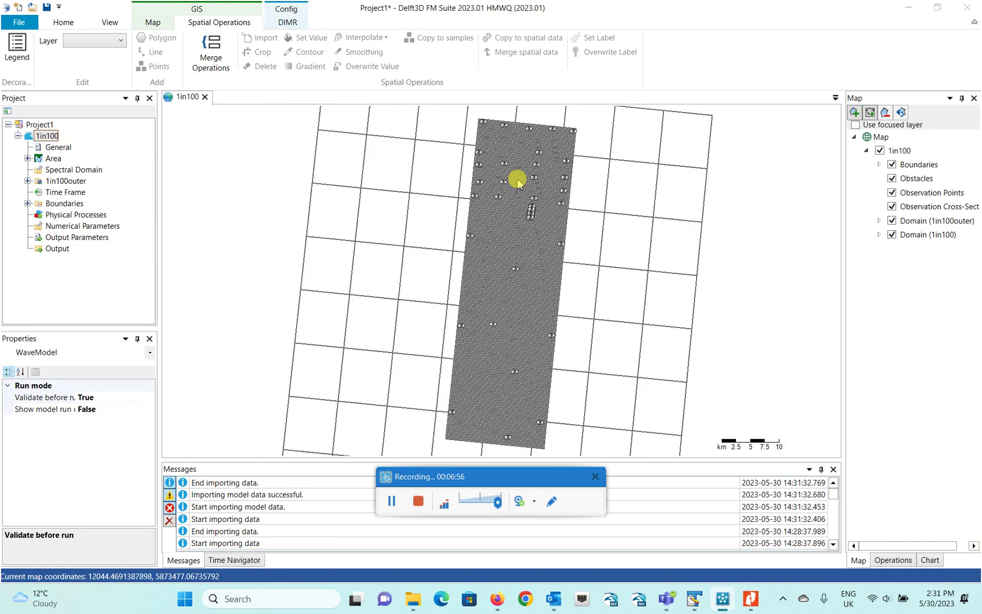
pyautogui.scroll(2, 538, 184)
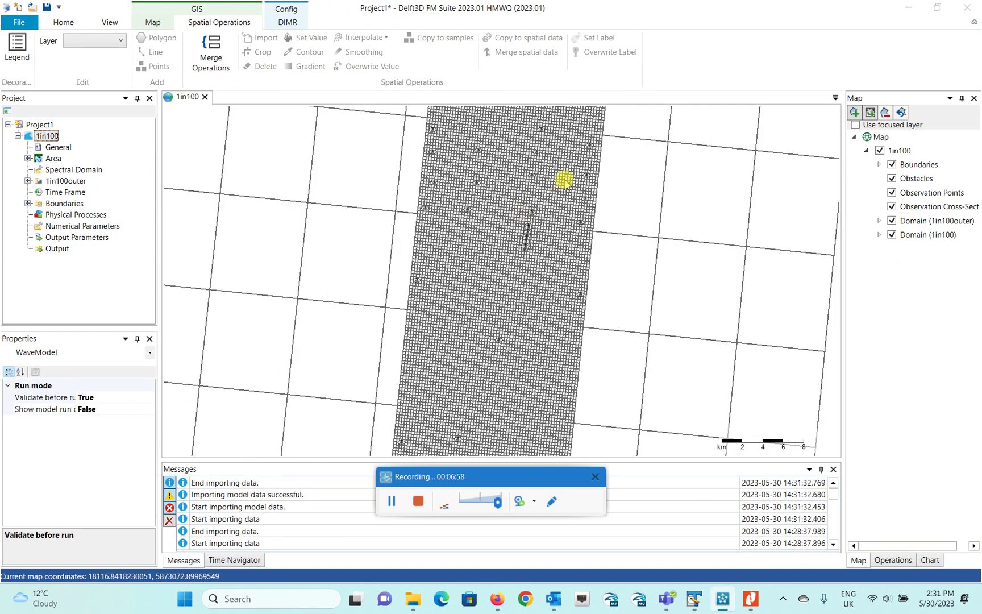
pyautogui.scroll(2, 466, 198)
pyautogui.scroll(-5, 467, 176)
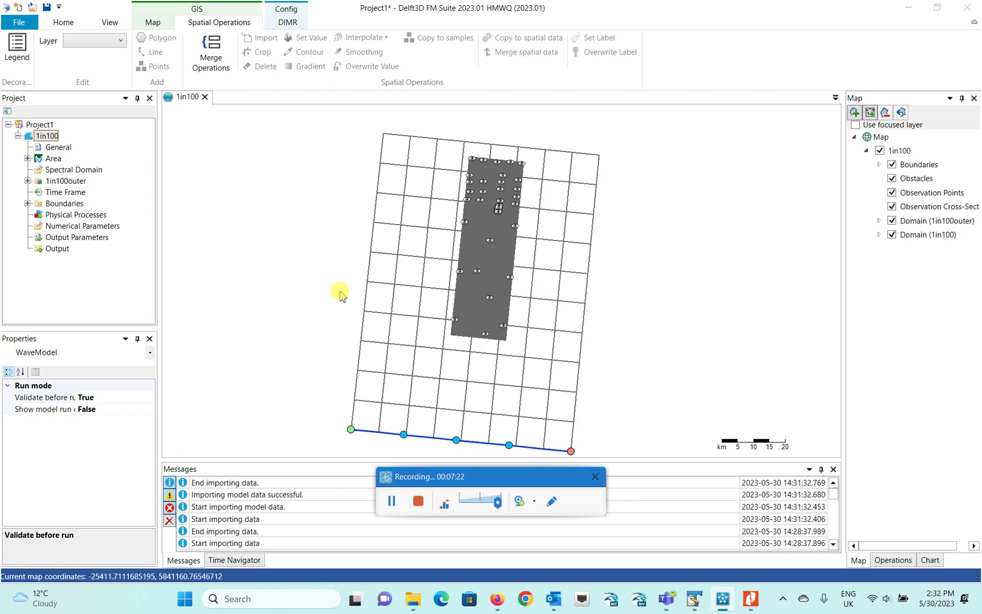
# Inspect the 1in100 wave settings, then return to the map.
pyautogui.click(28, 208)
pyautogui.doubleClick(27, 204)
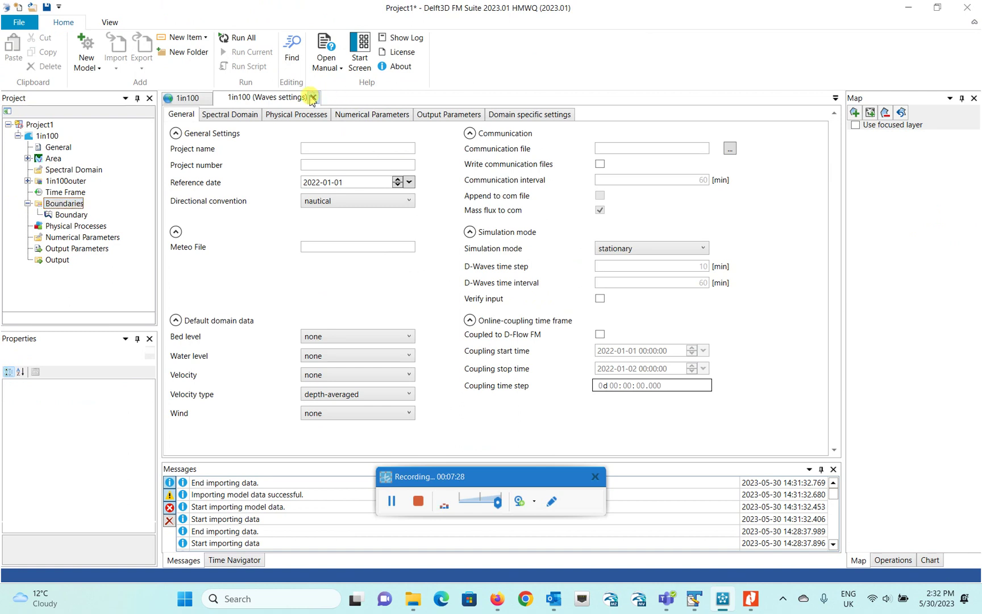
pyautogui.click(313, 97)
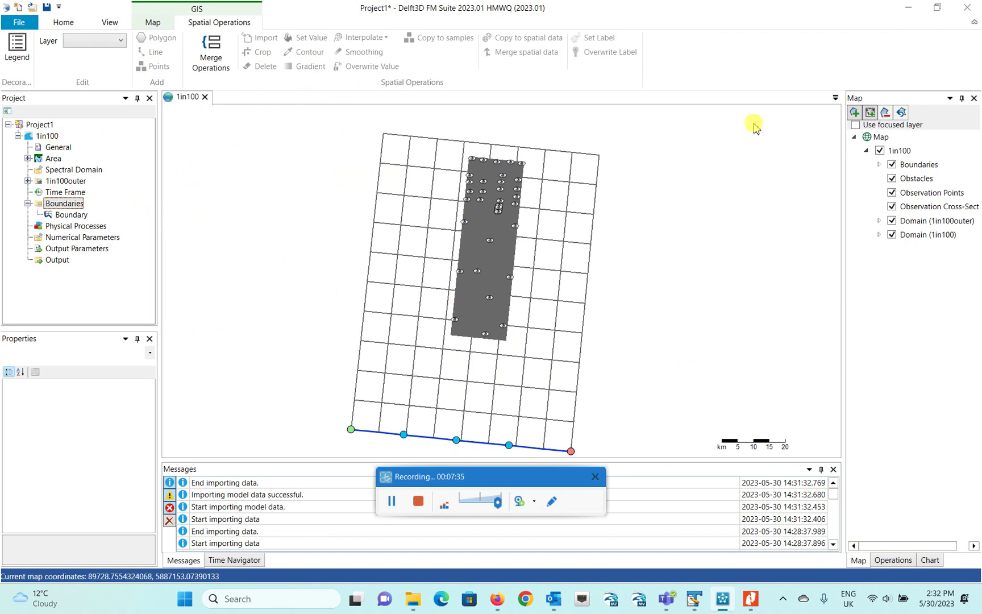
# Validate the 1in100 waves model, confirm all checks pass, and close the report.
pyautogui.rightClick(56, 134)
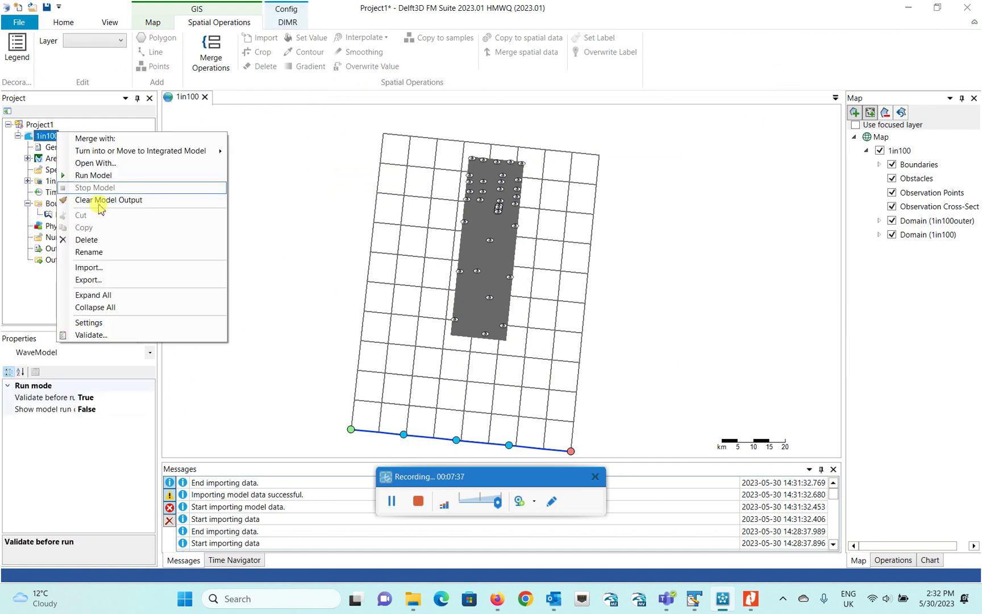
pyautogui.click(123, 335)
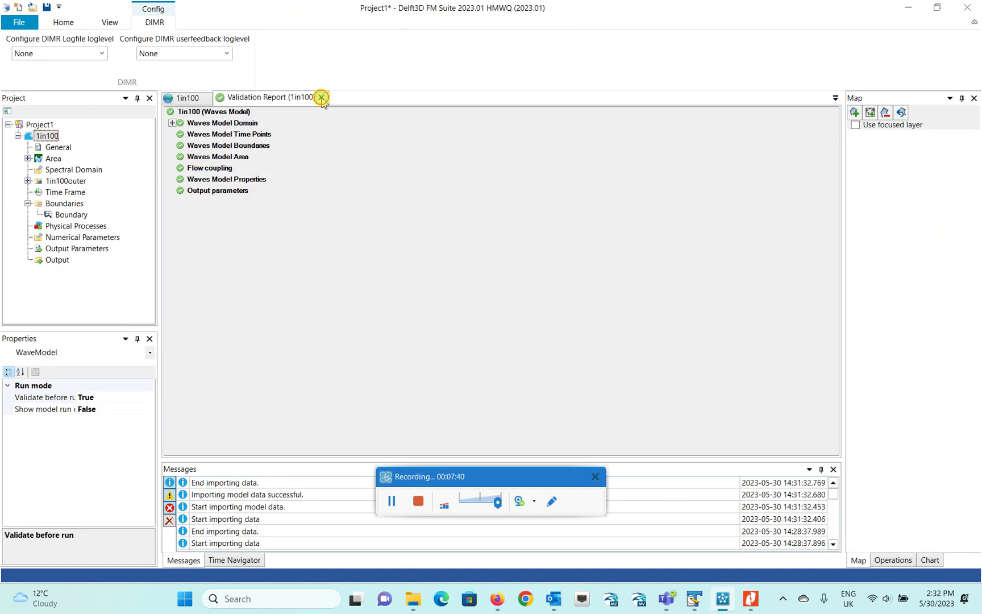
pyautogui.click(322, 98)
pyautogui.rightClick(58, 137)
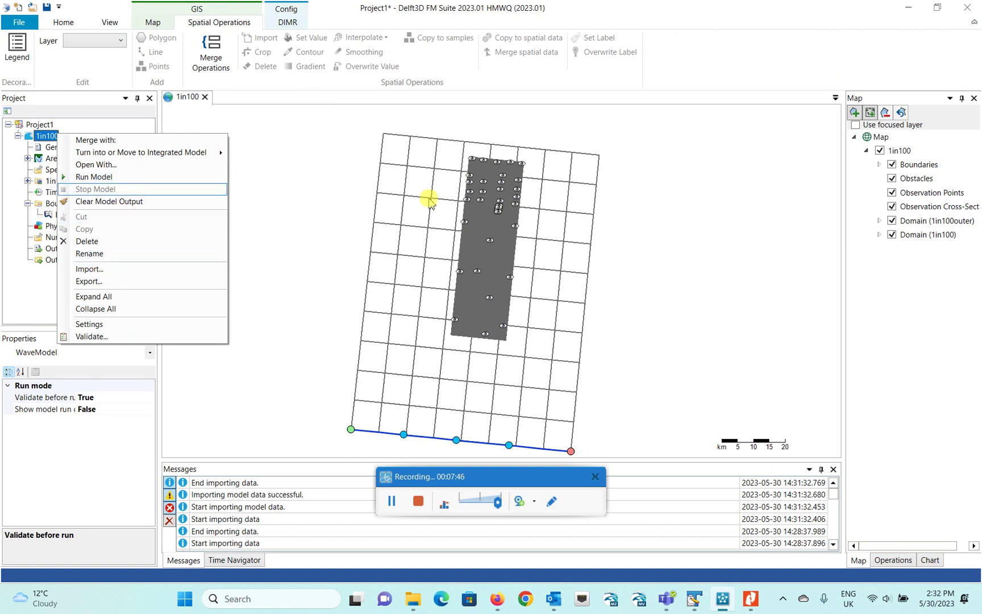
# Open dimr_config from the Standalone export folder in TextPad, then restore Delft3D.
pyautogui.click(909, 7)
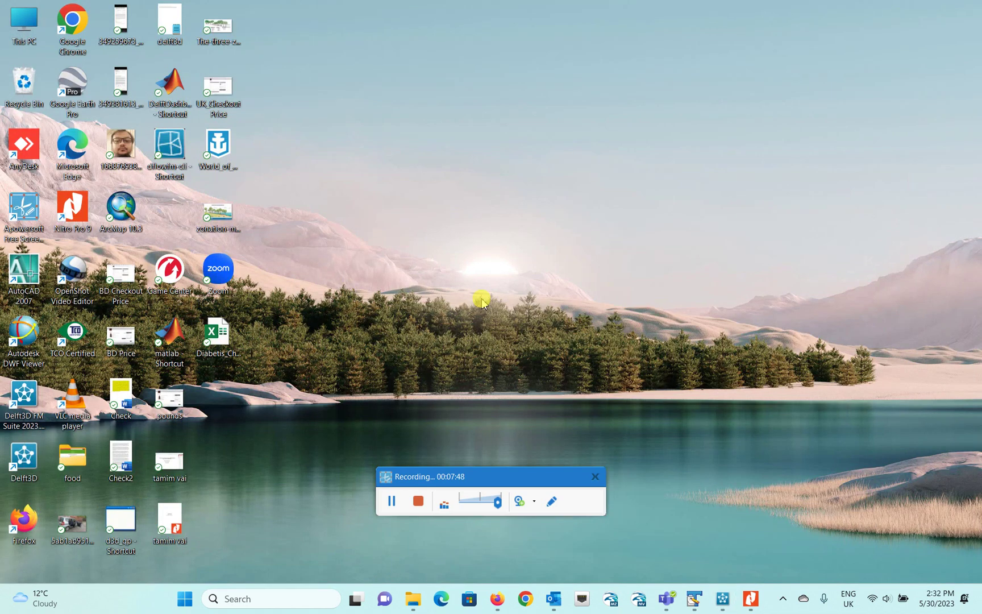
pyautogui.click(413, 599)
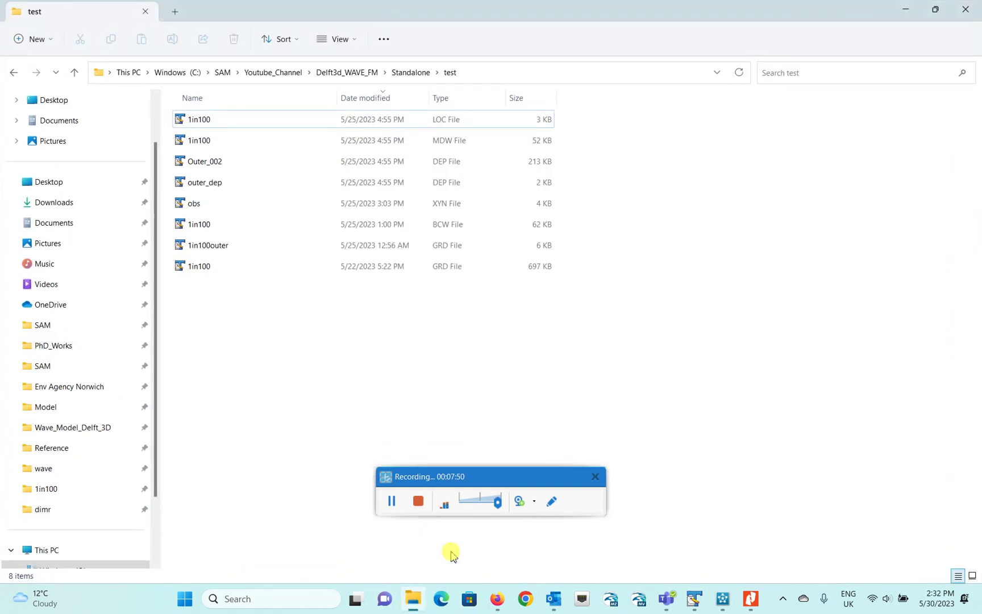
pyautogui.click(403, 74)
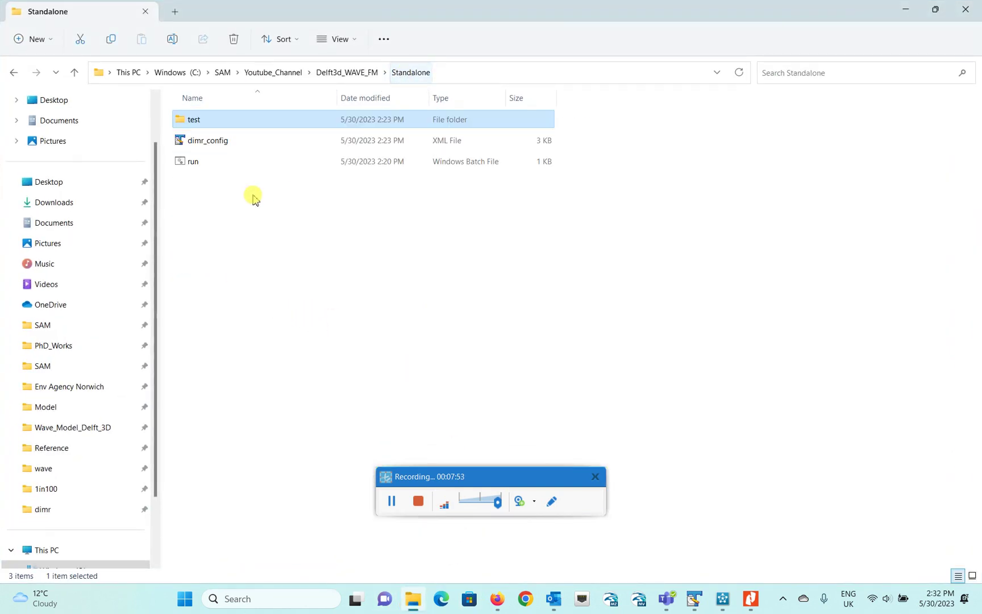
pyautogui.doubleClick(233, 142)
pyautogui.click(722, 599)
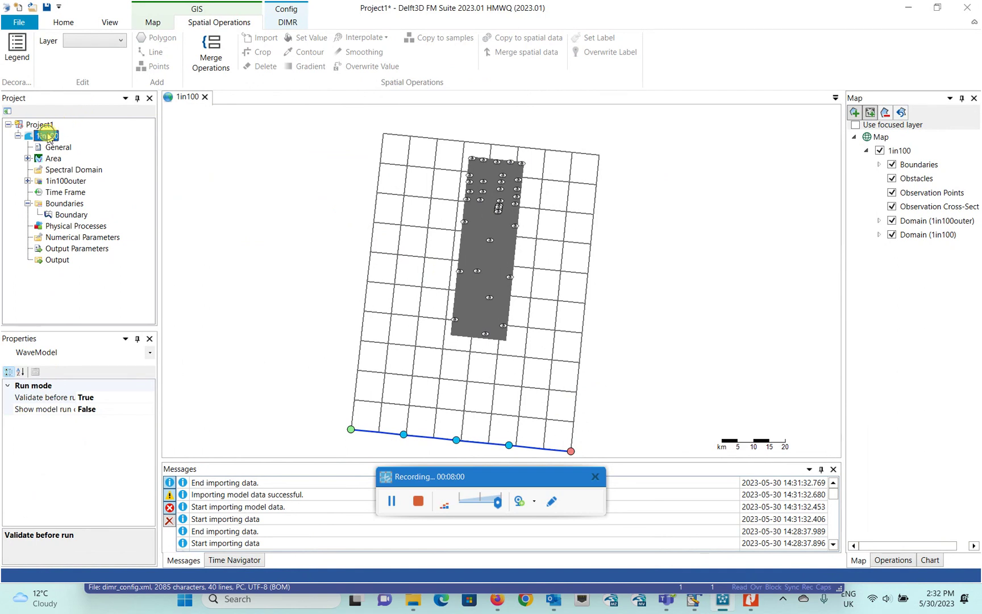
# Check the 1in100 export types (DIMR configuration or Waves model data), cancel, and show dimr_config again.
pyautogui.rightClick(47, 137)
pyautogui.click(88, 281)
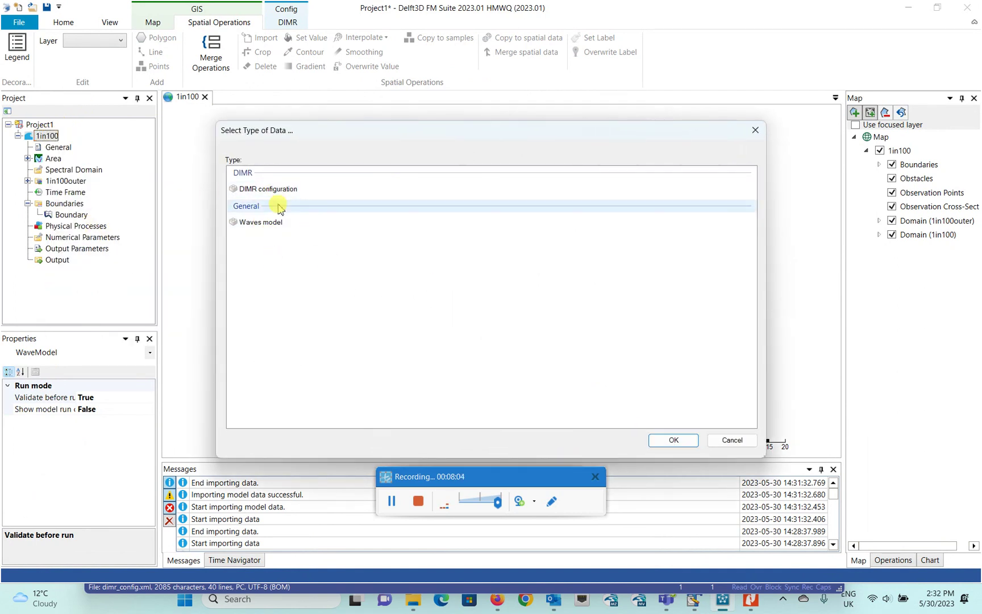
pyautogui.click(732, 440)
pyautogui.click(908, 8)
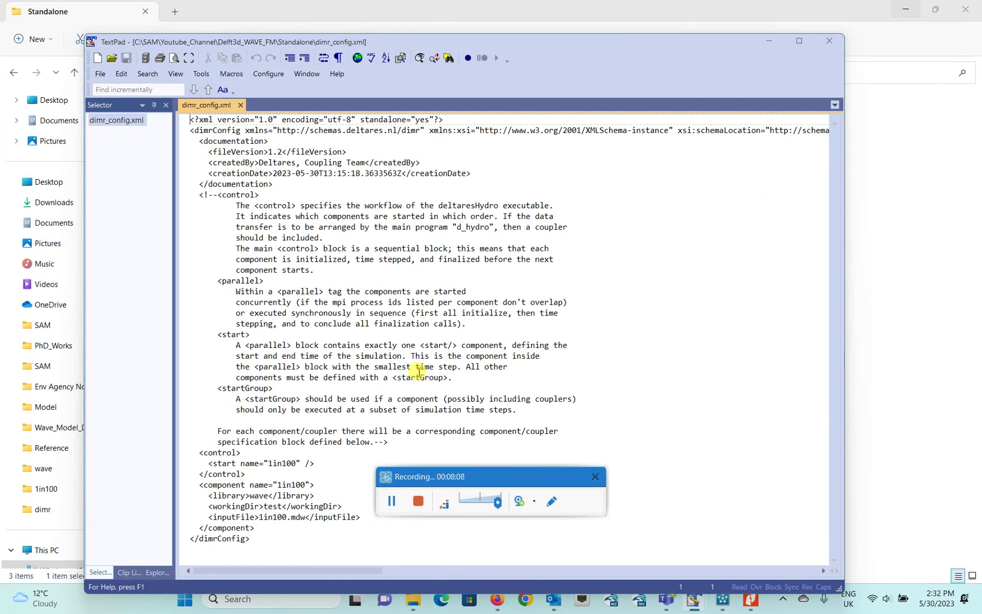
# Review dimr_config.xml, highlighting the 'test' working directory of the 1in100 wave component.
pyautogui.moveTo(570, 49); pyautogui.dragTo(593, 31)
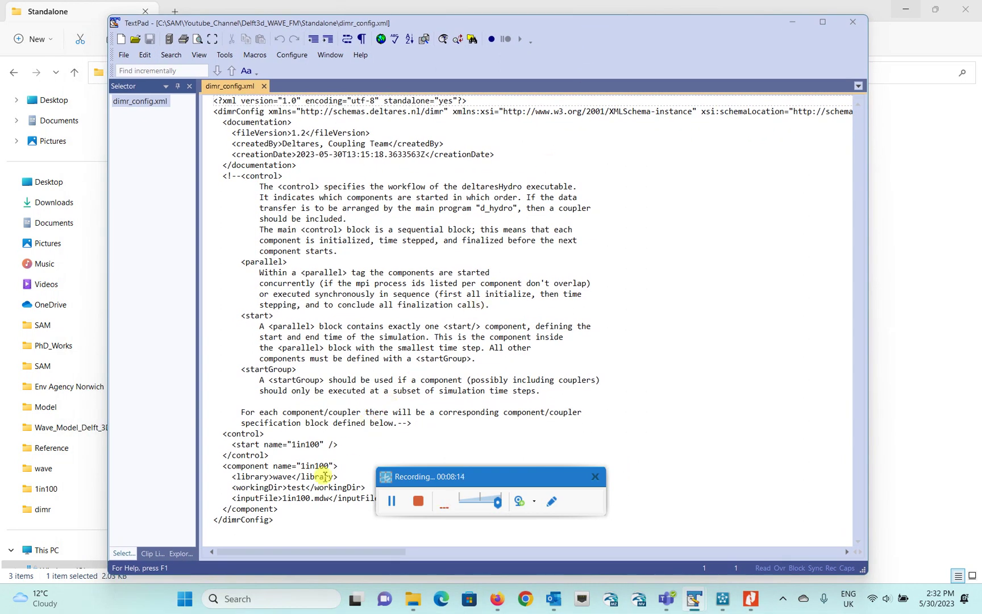
pyautogui.moveTo(508, 29); pyautogui.dragTo(655, 35)
pyautogui.click(477, 430)
pyautogui.moveTo(586, 30); pyautogui.dragTo(488, 12)
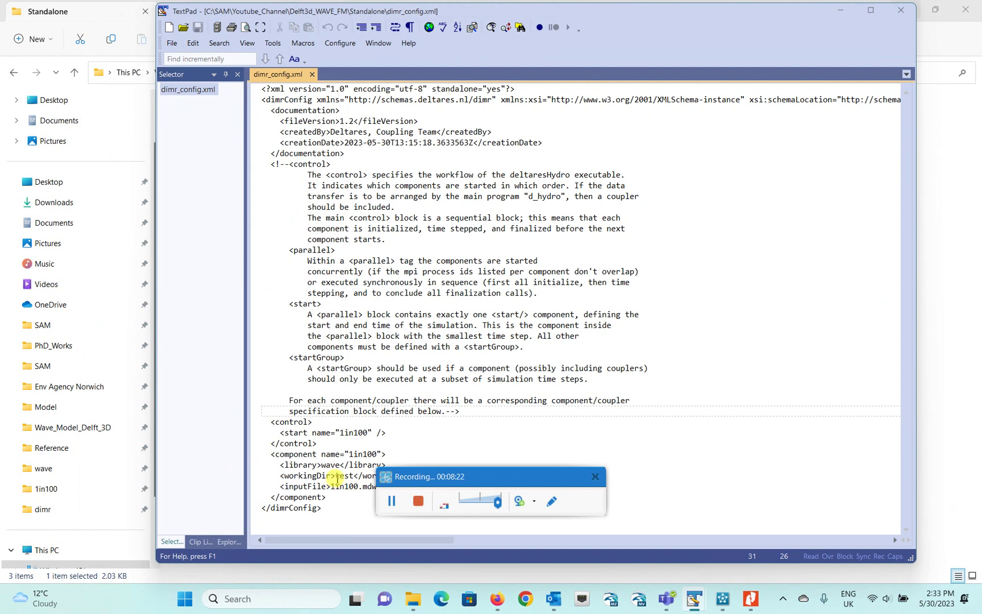
pyautogui.moveTo(413, 13); pyautogui.dragTo(478, 19)
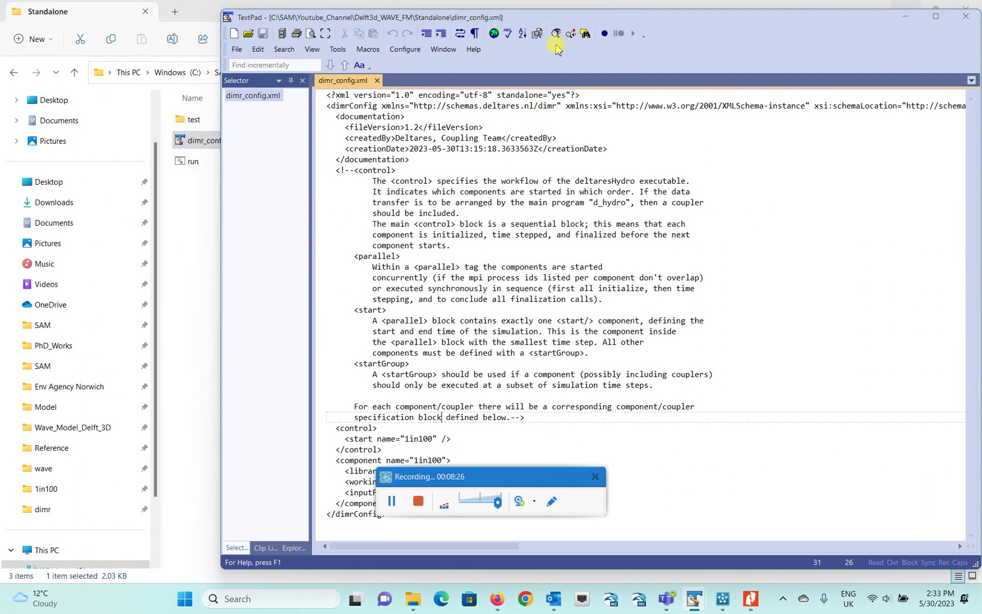
pyautogui.moveTo(562, 17); pyautogui.dragTo(446, 20)
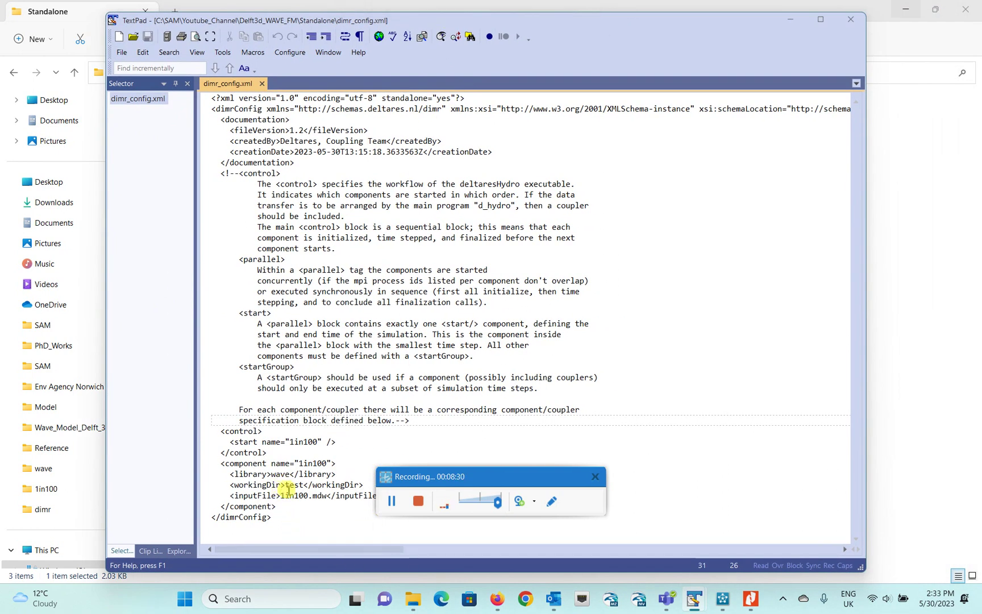
pyautogui.moveTo(285, 484); pyautogui.dragTo(294, 486)
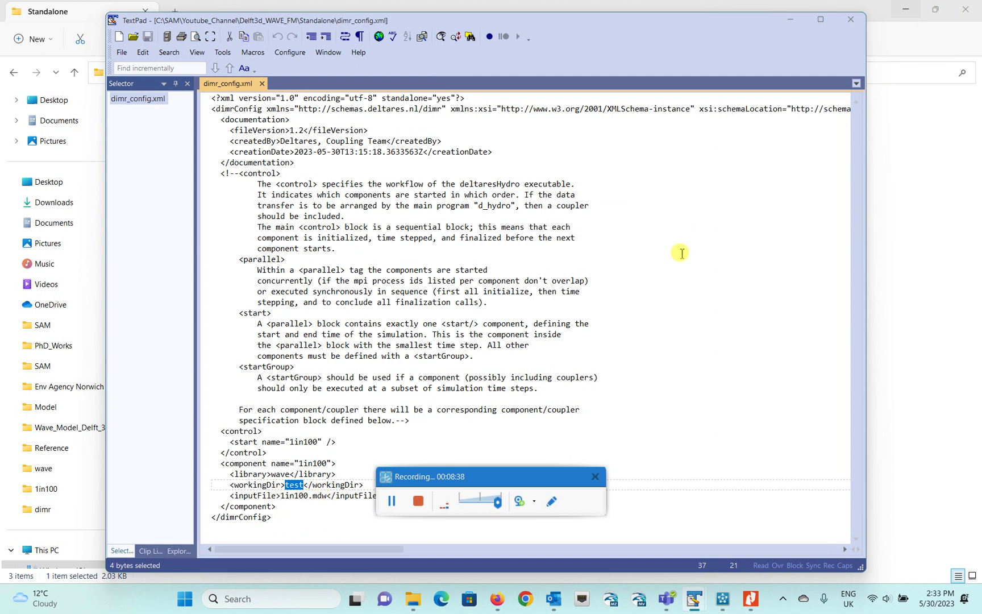
# Close dimr_config and open run.bat in TextPad, highlighting its run_dimr.bat call path.
pyautogui.click(854, 25)
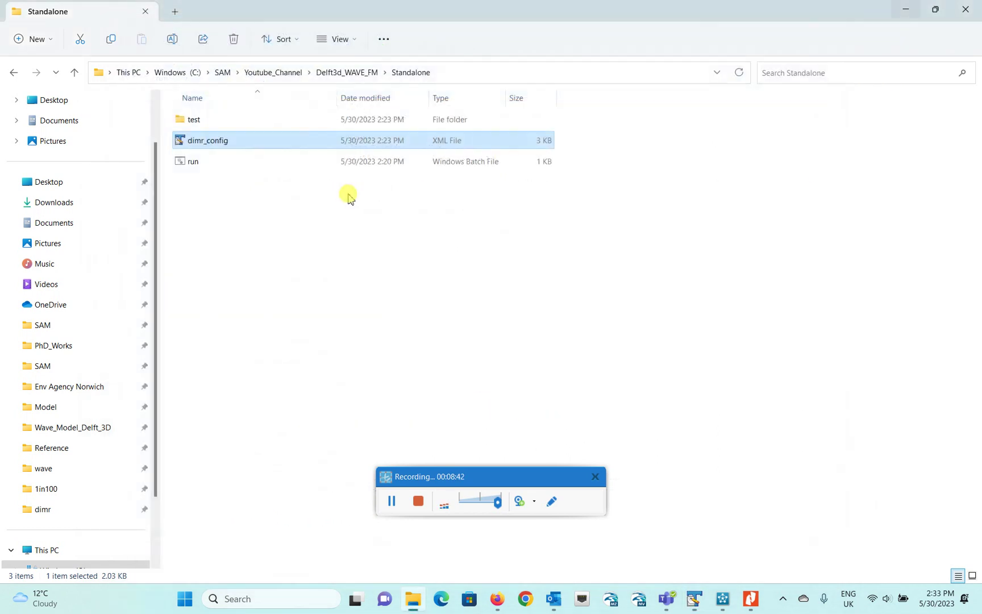
pyautogui.click(195, 163)
pyautogui.rightClick(196, 166)
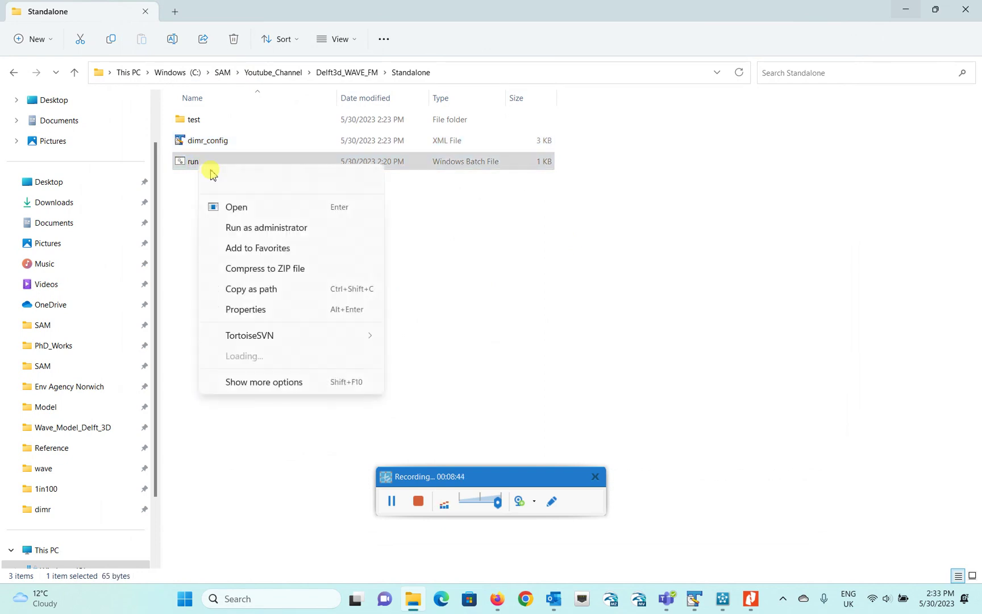
pyautogui.click(256, 403)
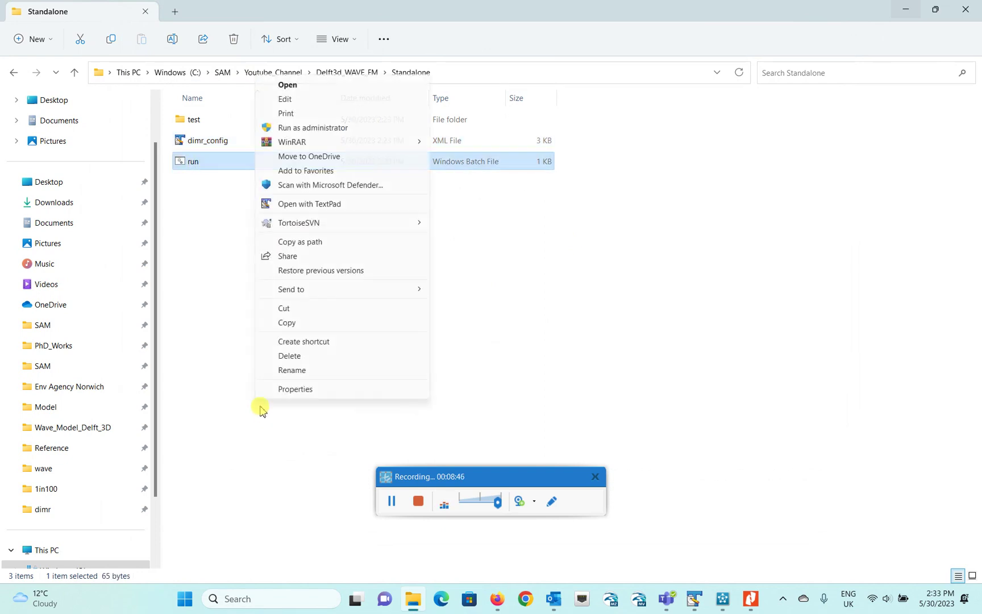
pyautogui.click(318, 206)
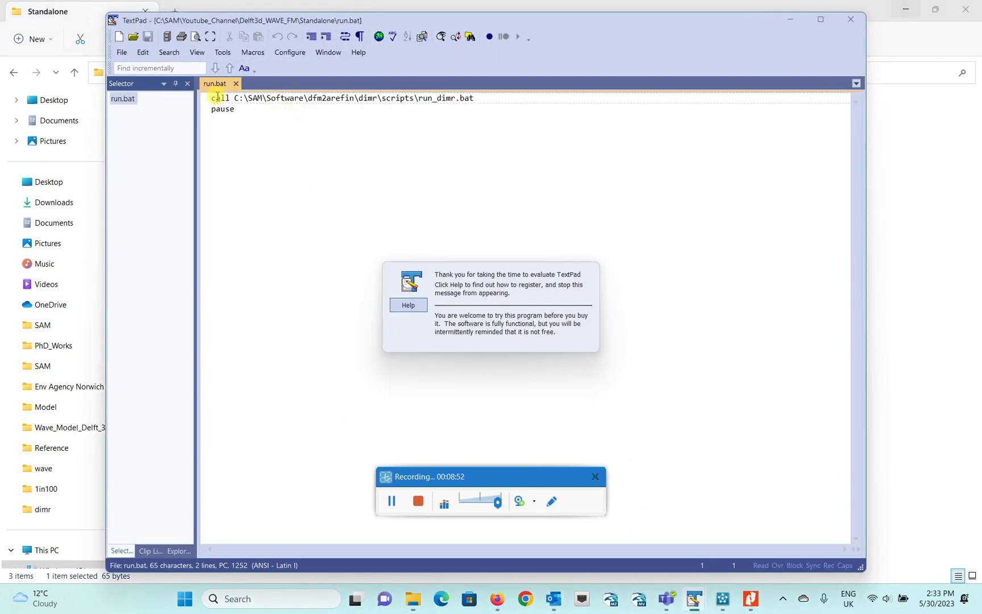
pyautogui.moveTo(214, 98); pyautogui.dragTo(411, 96)
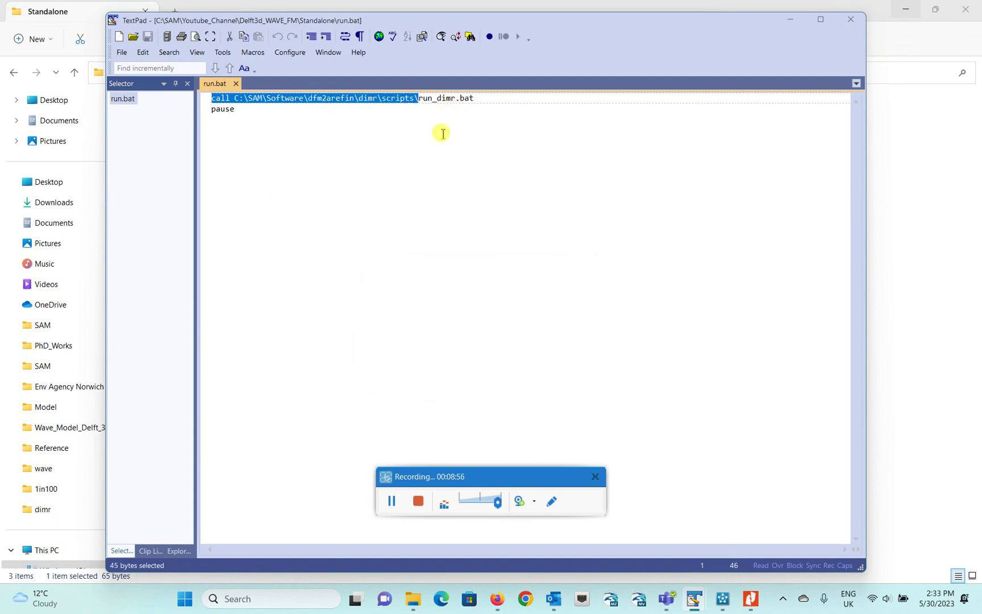
# Close run.bat in TextPad to return to the Standalone folder.
pyautogui.click(850, 19)
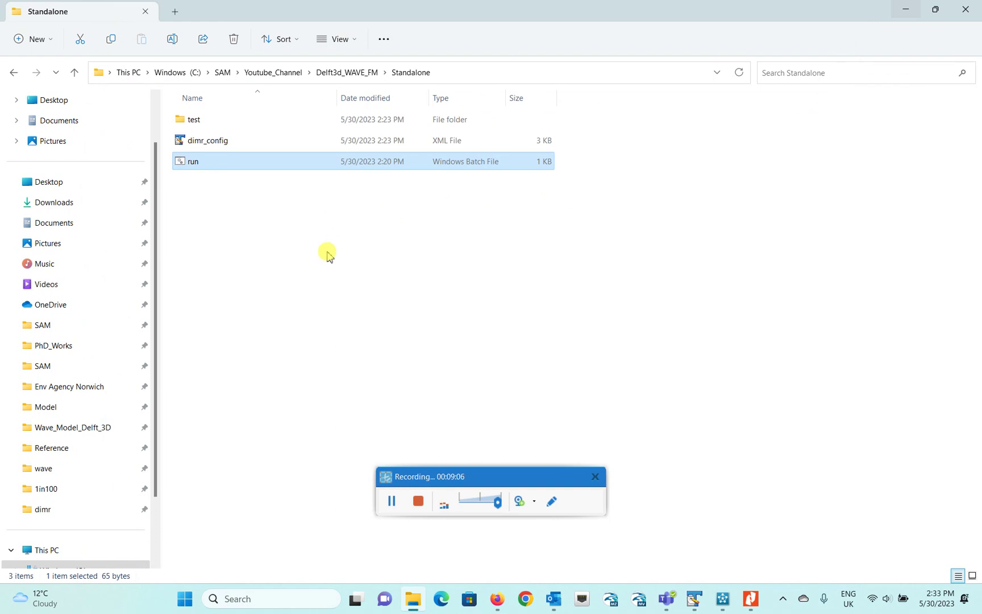
# Launch run.bat standalone, quit Delft3D FM without saving, then close the terminal after SWAN runs.
pyautogui.doubleClick(196, 162)
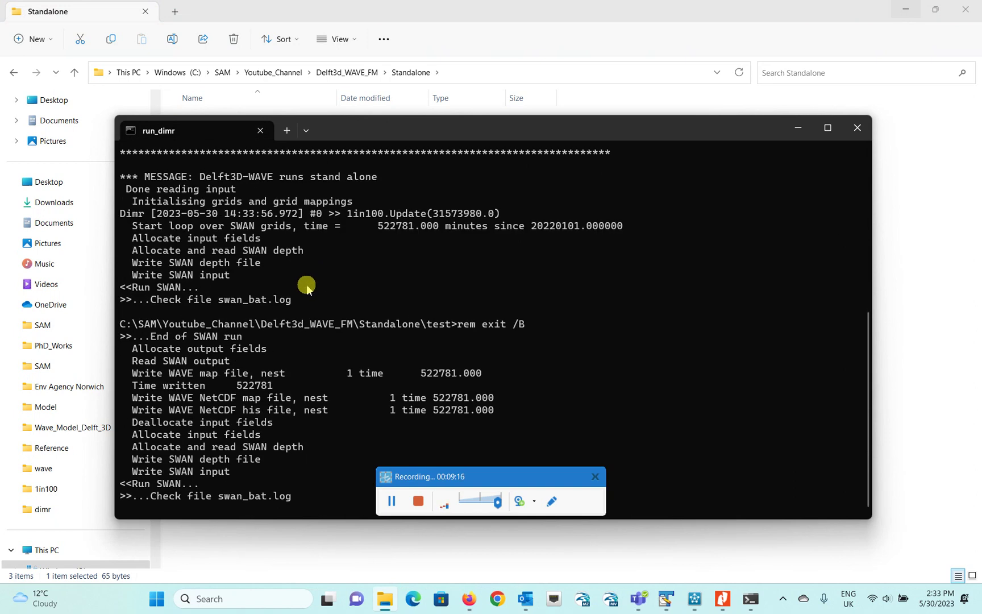
pyautogui.click(858, 127)
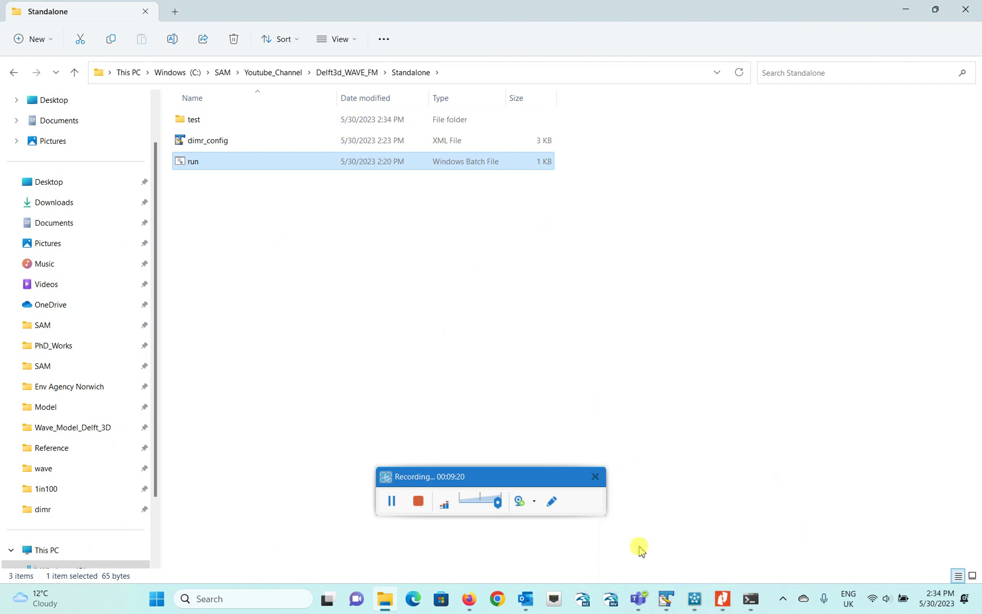
pyautogui.click(694, 598)
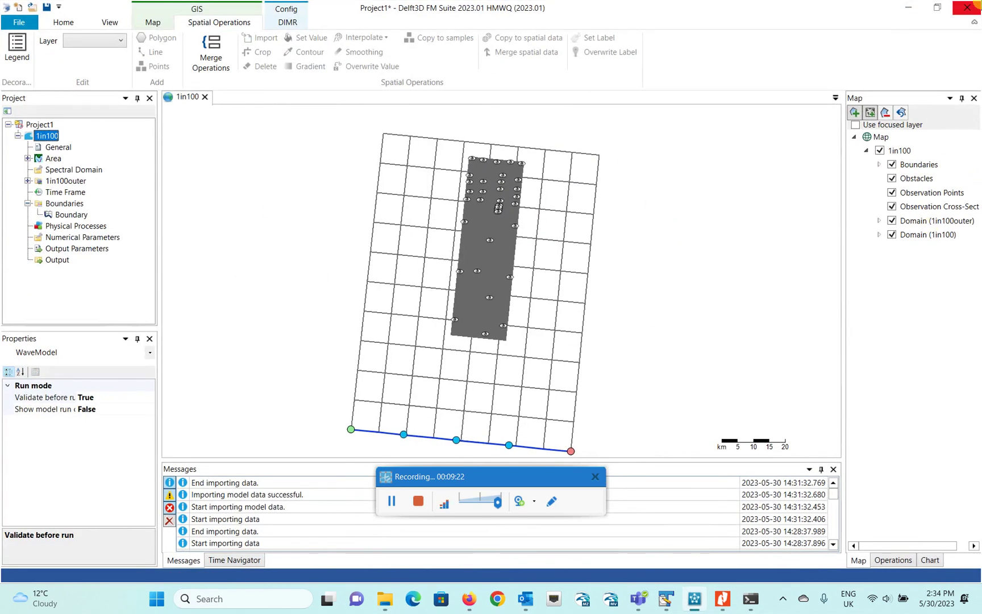
pyautogui.click(968, 7)
pyautogui.click(498, 338)
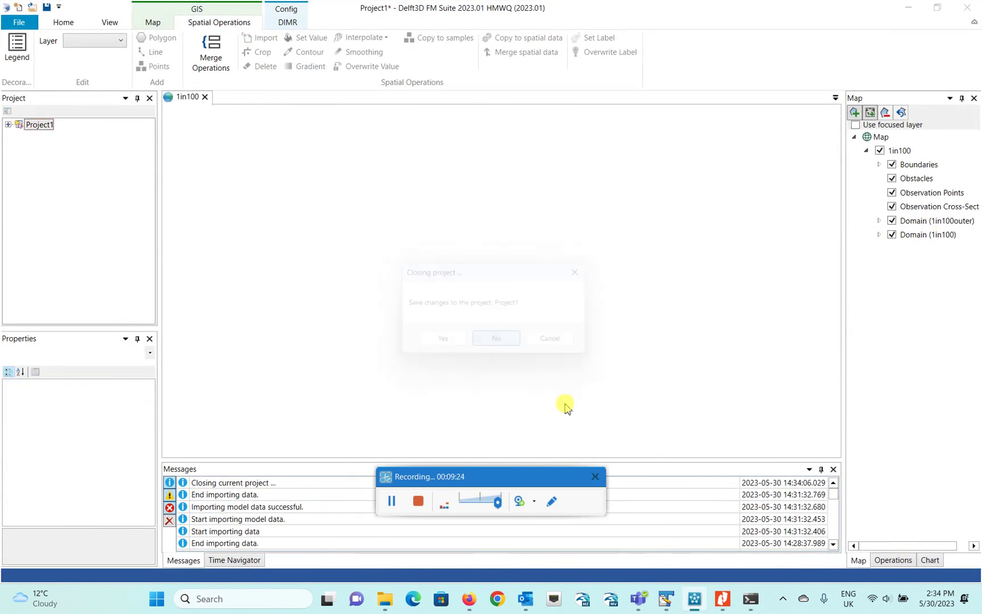
pyautogui.click(751, 599)
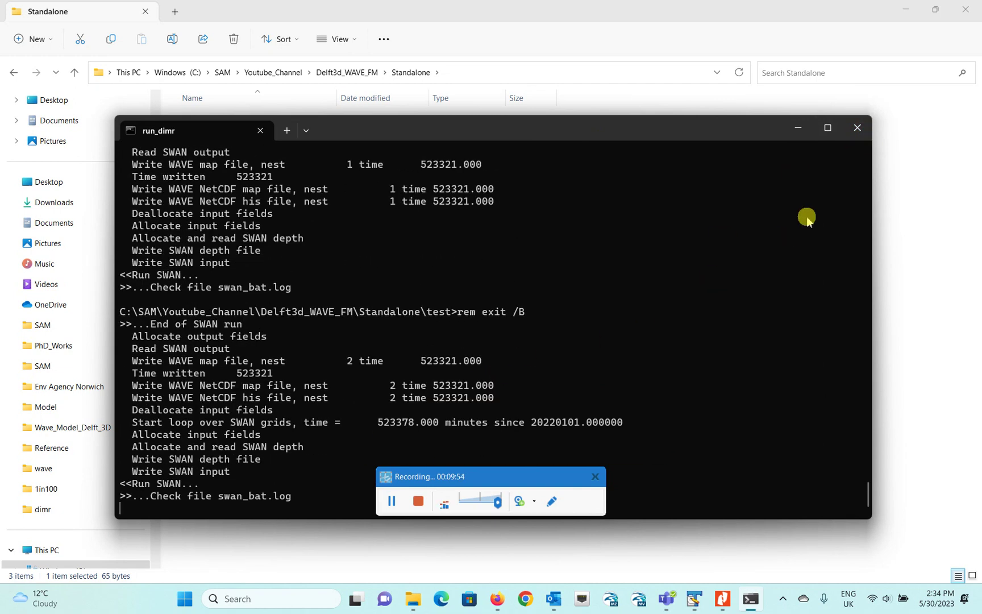
pyautogui.click(856, 126)
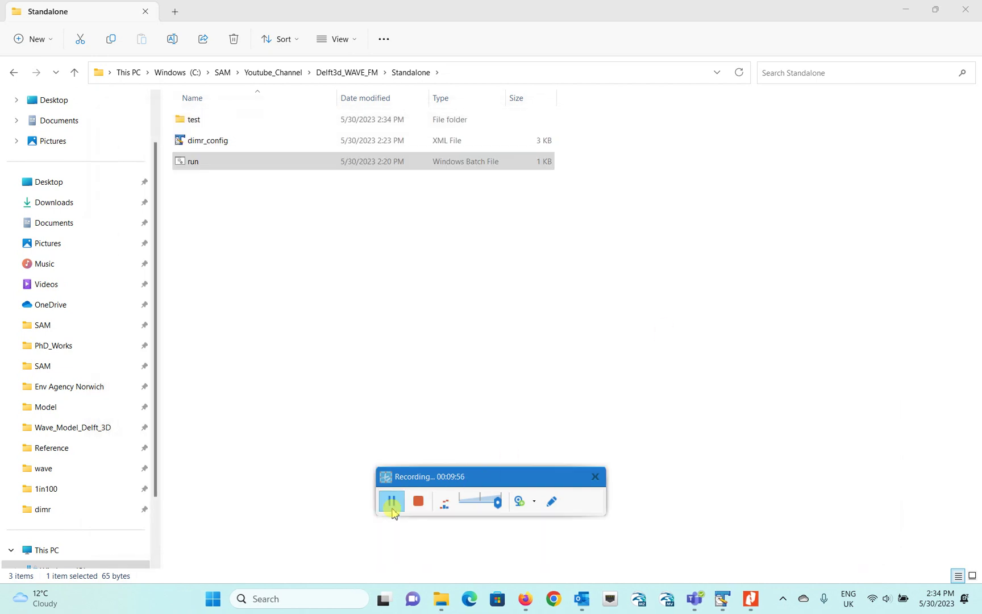